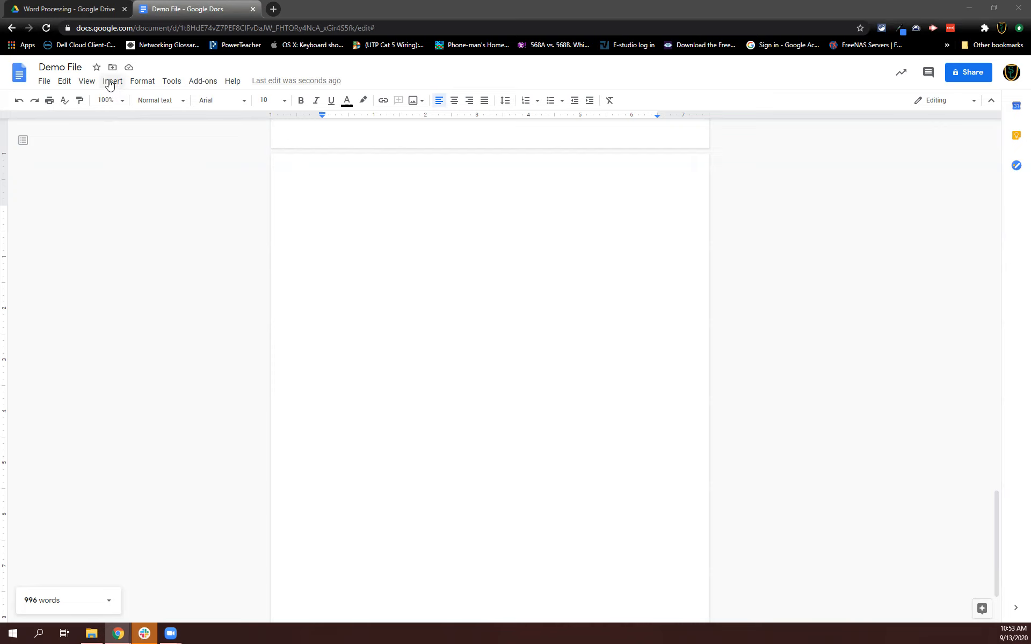
Insert a 5 by 5 table on the blank page.
{"action": "left_click", "coordinate": [110, 83]}
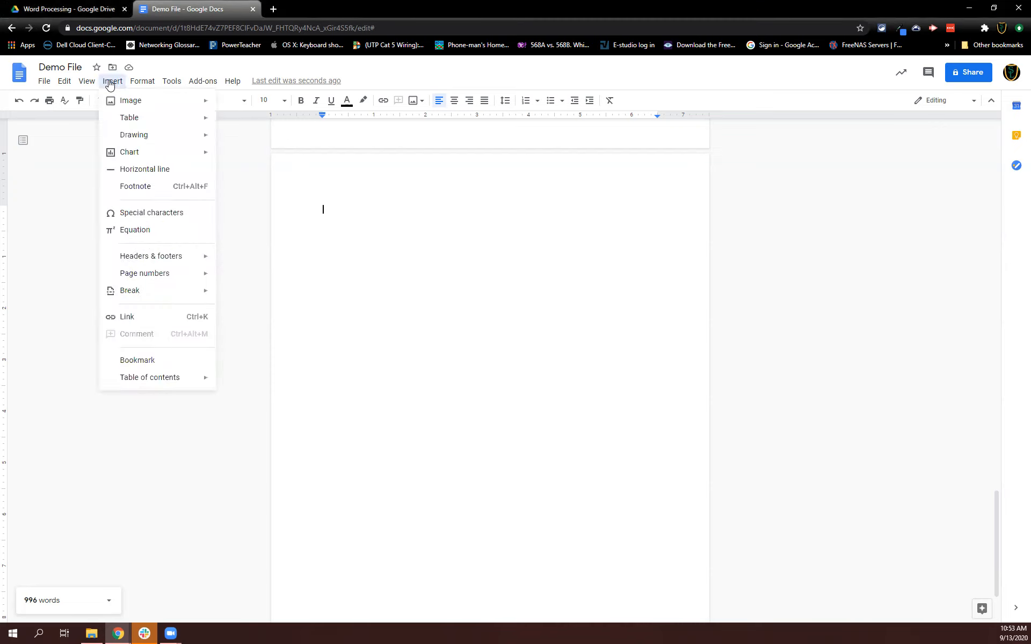
{"action": "mouse_move", "coordinate": [130, 121]}
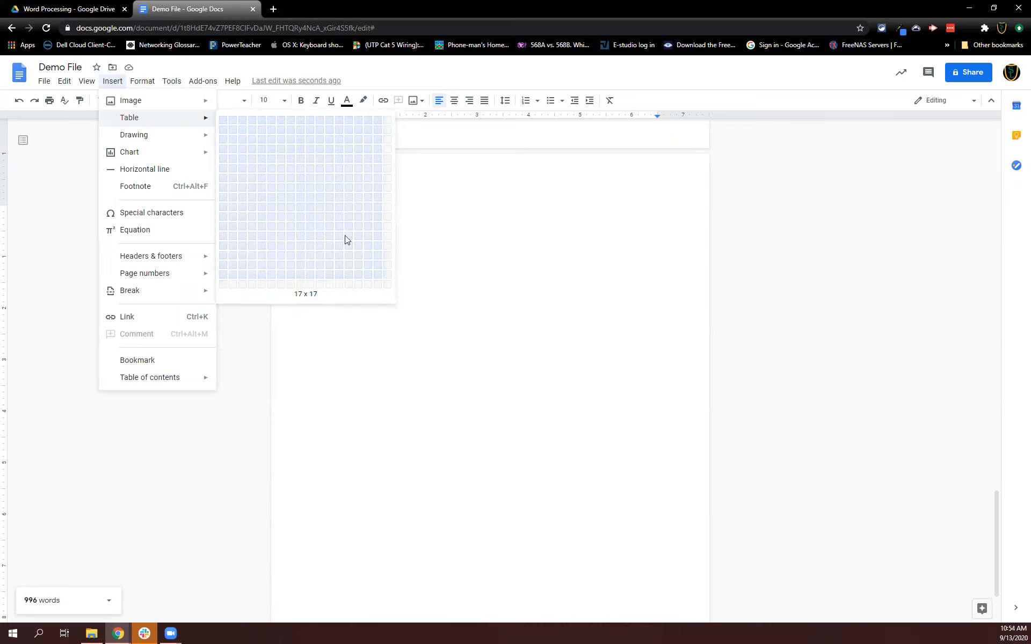
{"action": "left_click", "coordinate": [265, 157]}
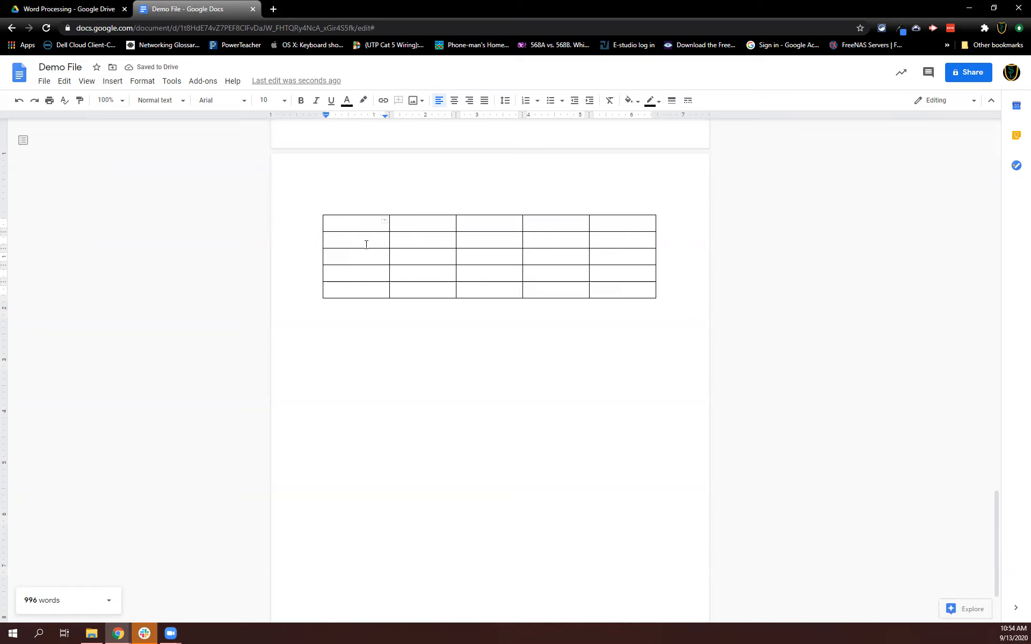
Enter Text in the table's first cell and New Text in the cell below it.
{"action": "left_click", "coordinate": [360, 239]}
{"action": "left_click", "coordinate": [348, 224]}
{"action": "type", "text": "Text"}
{"action": "left_click", "coordinate": [422, 257]}
{"action": "left_click", "coordinate": [368, 236]}
{"action": "type", "text": "New Text"}
{"action": "left_click", "coordinate": [454, 101]}
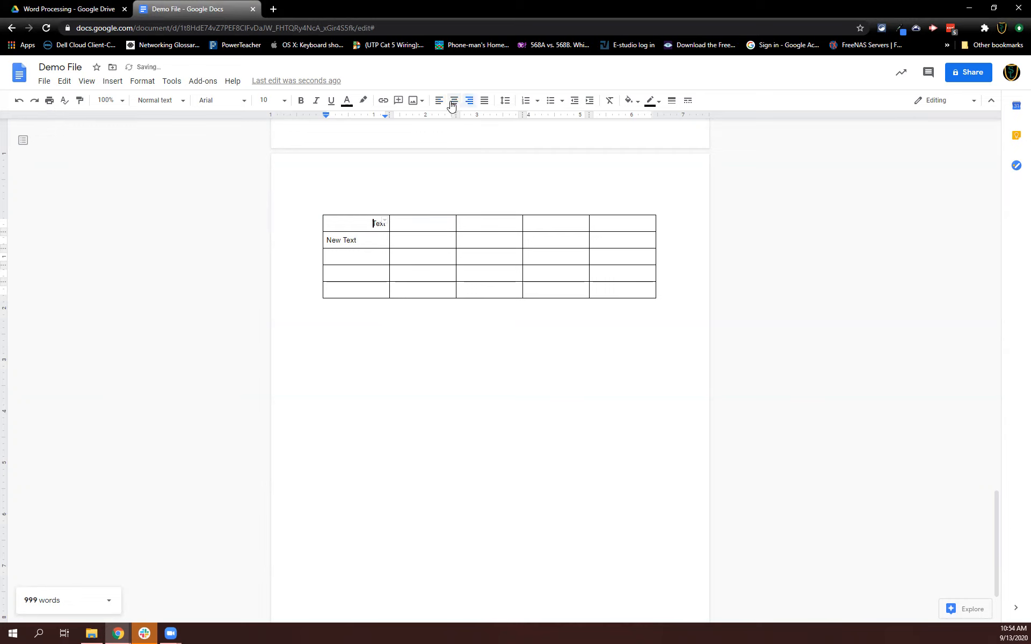
{"action": "left_click", "coordinate": [439, 101]}
Merge the cells of the top row, then undo the merge.
{"action": "left_click_drag", "start_coordinate": [359, 223], "coordinate": [598, 216]}
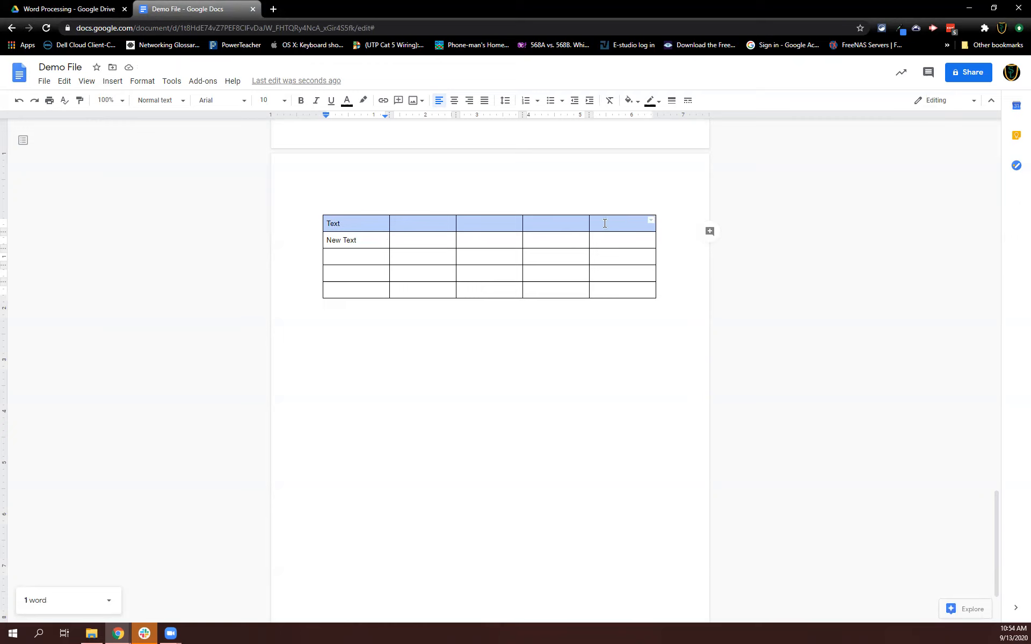
{"action": "right_click", "coordinate": [430, 222]}
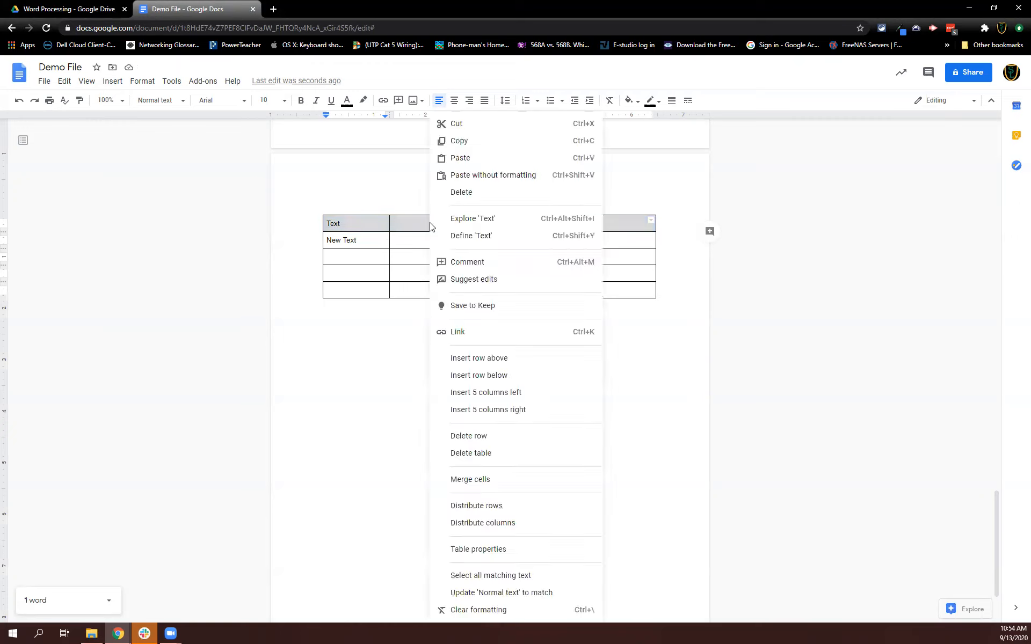
{"action": "left_click", "coordinate": [454, 482]}
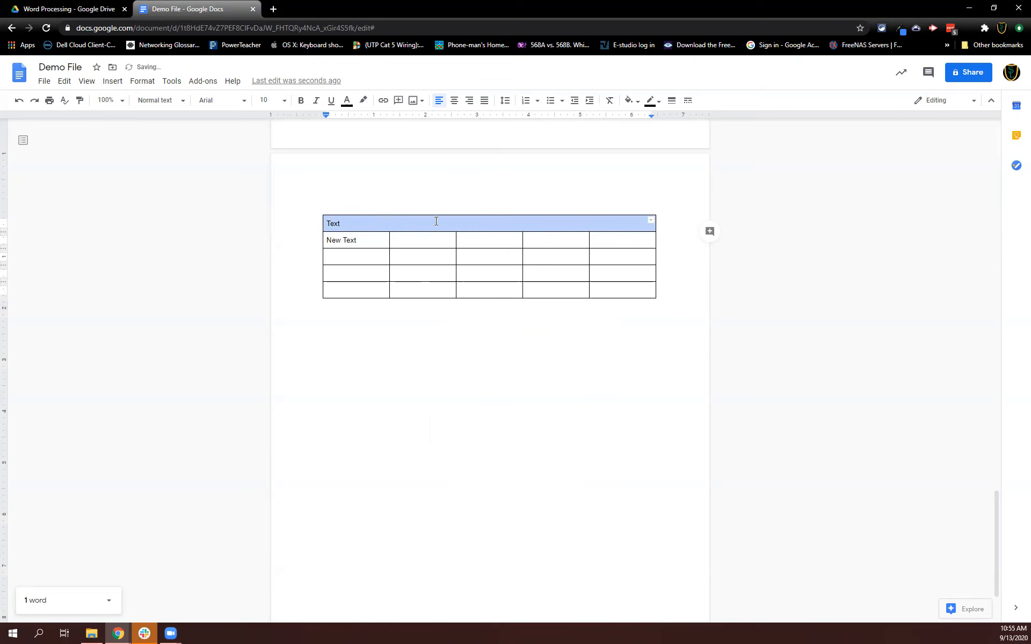
{"action": "key", "text": "ctrl+z"}
Merge all five cells of the top row into one cell.
{"action": "left_click_drag", "start_coordinate": [336, 223], "coordinate": [603, 221]}
{"action": "right_click", "coordinate": [474, 227]}
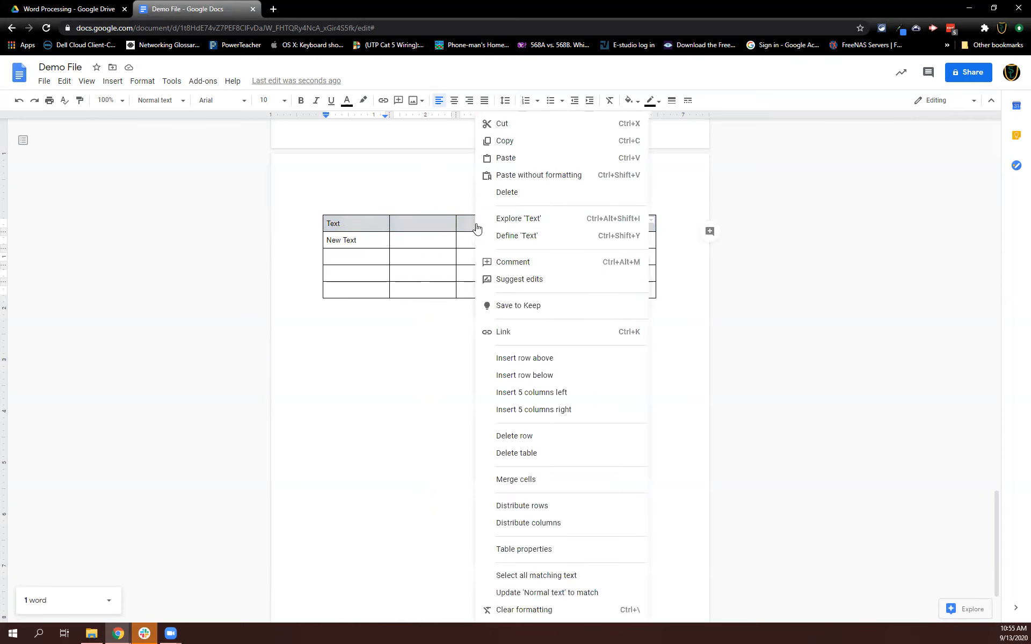
{"action": "left_click", "coordinate": [536, 477]}
{"action": "left_click", "coordinate": [423, 335]}
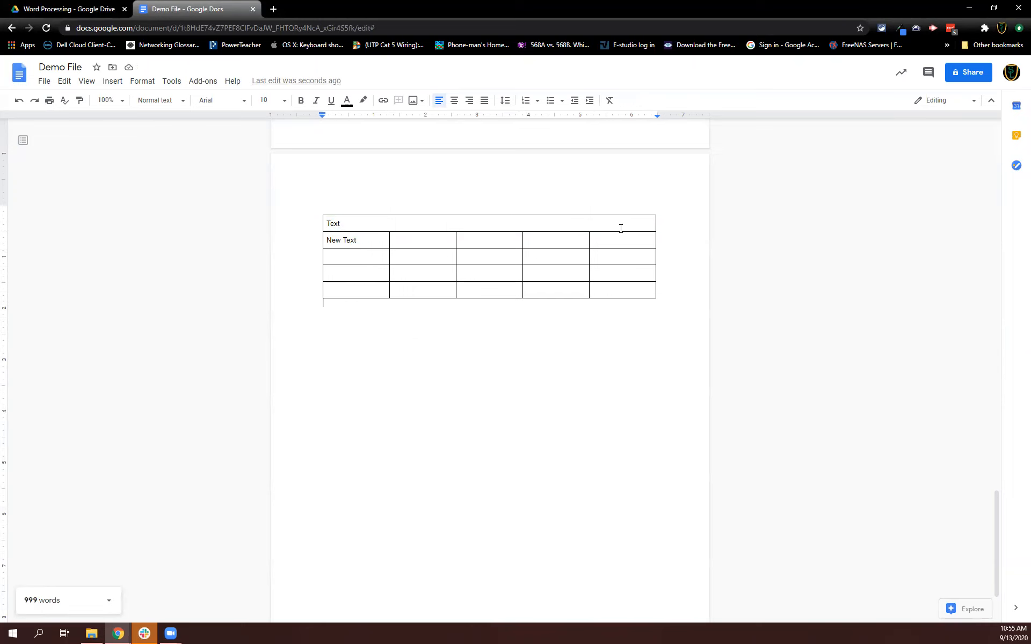
Merge the three lower cells of the first column into one cell.
{"action": "left_click_drag", "start_coordinate": [368, 255], "coordinate": [367, 287]}
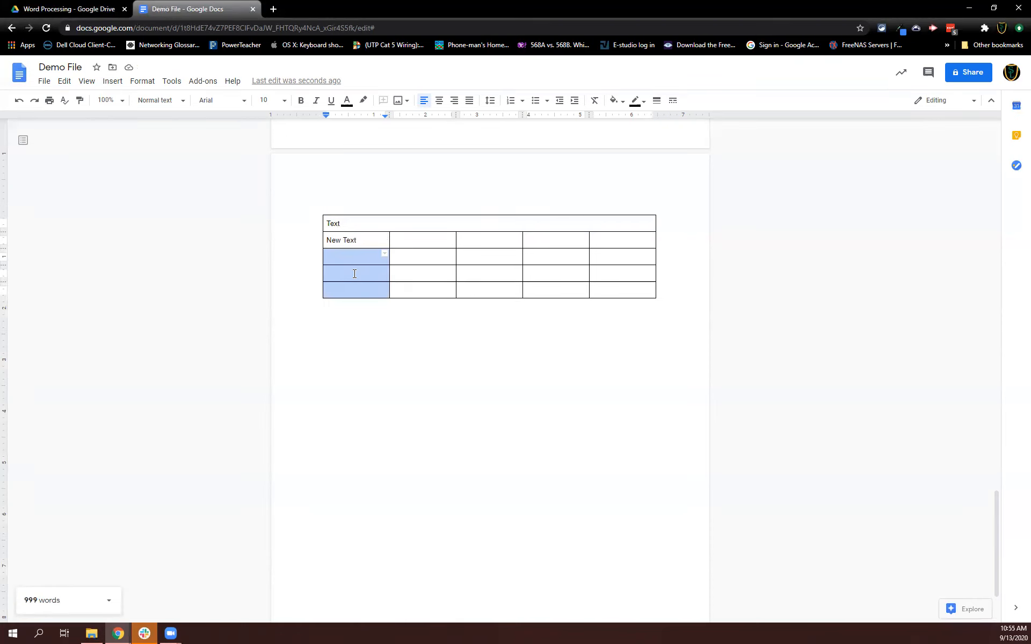
{"action": "right_click", "coordinate": [354, 273]}
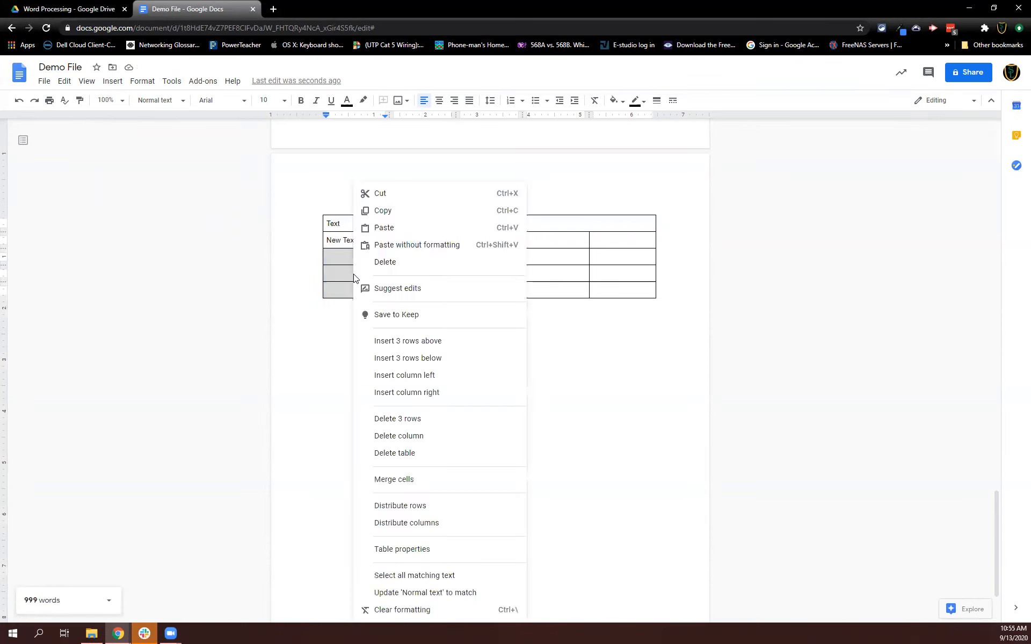
{"action": "left_click", "coordinate": [402, 479]}
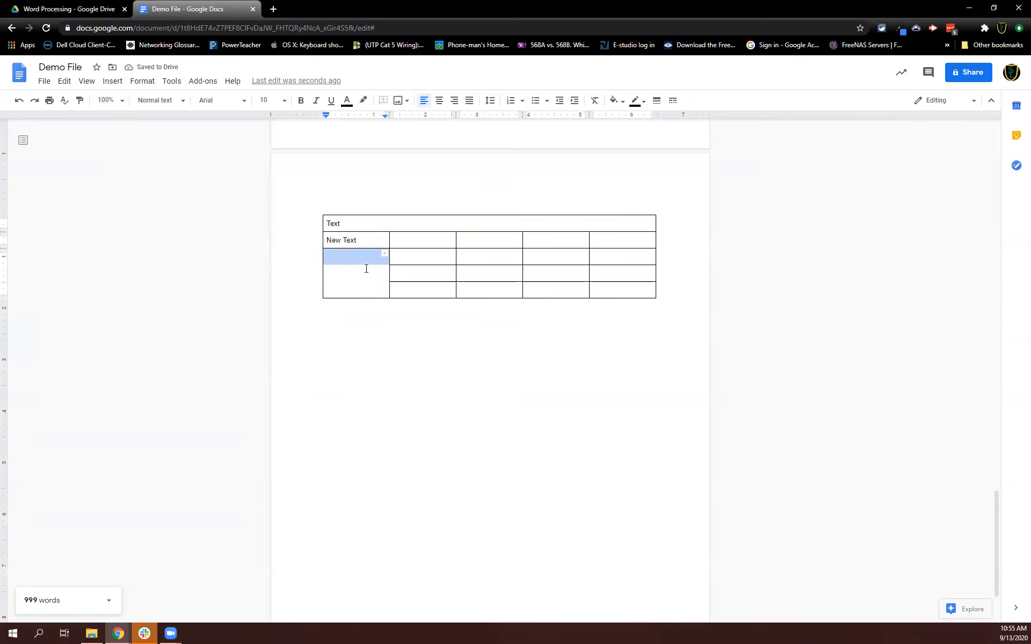
Center the Text heading in the merged top row.
{"action": "left_click", "coordinate": [362, 224]}
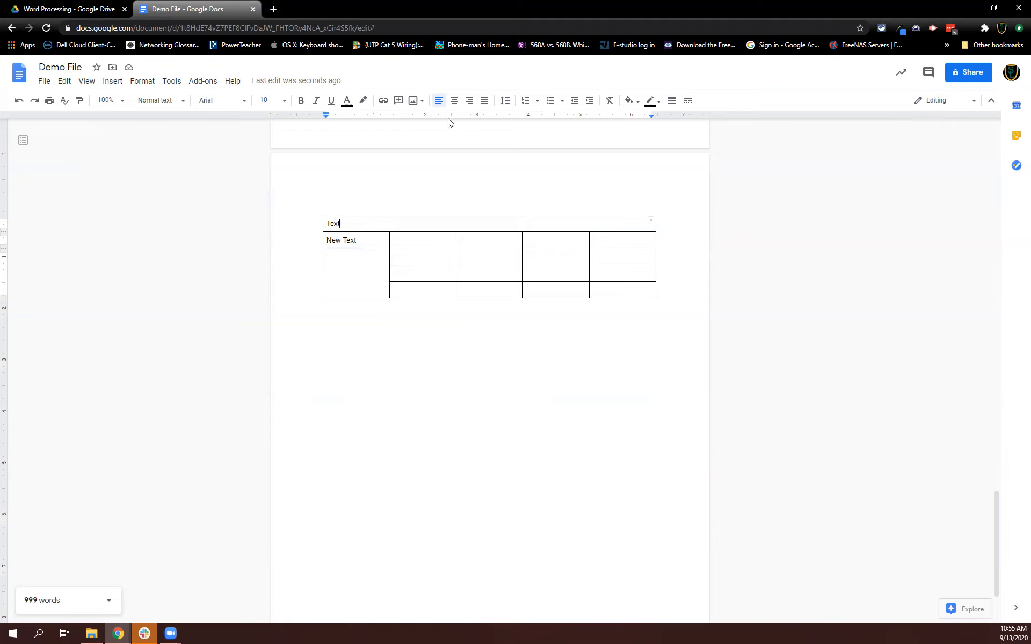
{"action": "left_click", "coordinate": [452, 103]}
Shade the New Text cell with a light magenta background.
{"action": "left_click", "coordinate": [387, 236]}
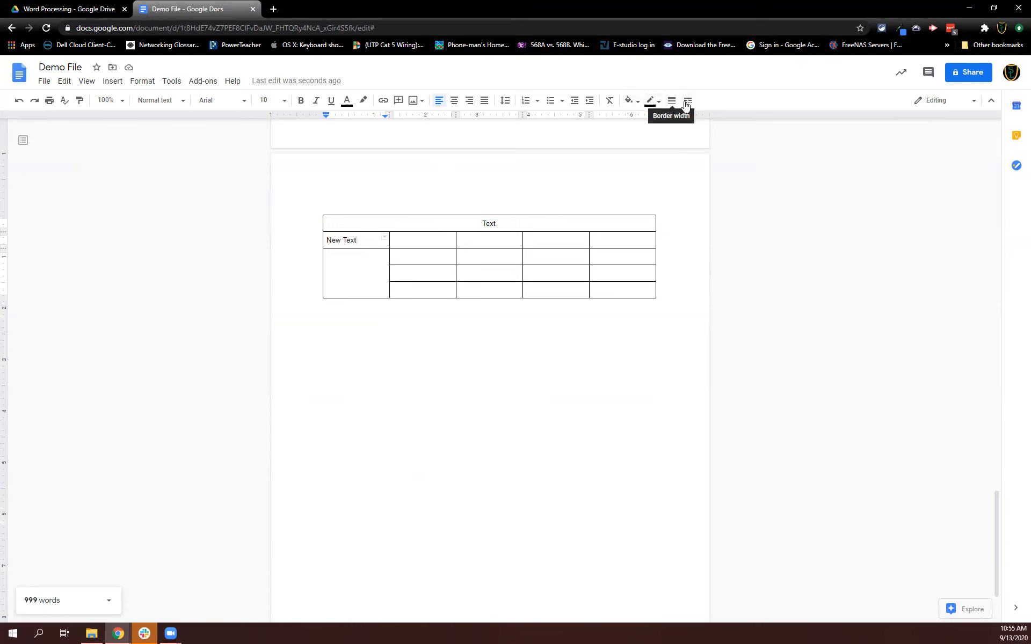
{"action": "left_click", "coordinate": [634, 104]}
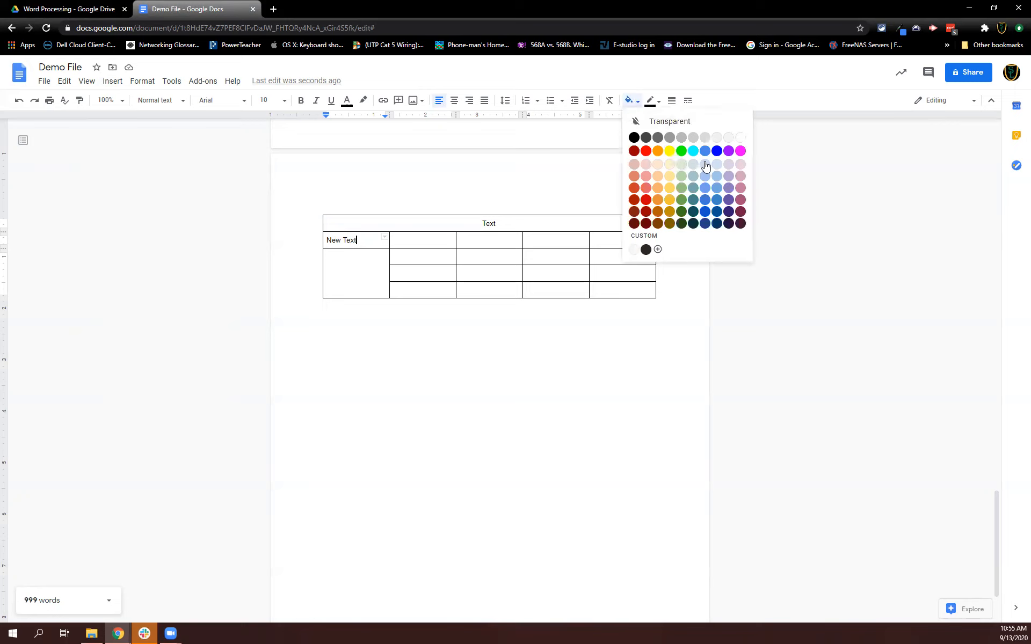
{"action": "left_click", "coordinate": [740, 169]}
{"action": "left_click", "coordinate": [429, 261]}
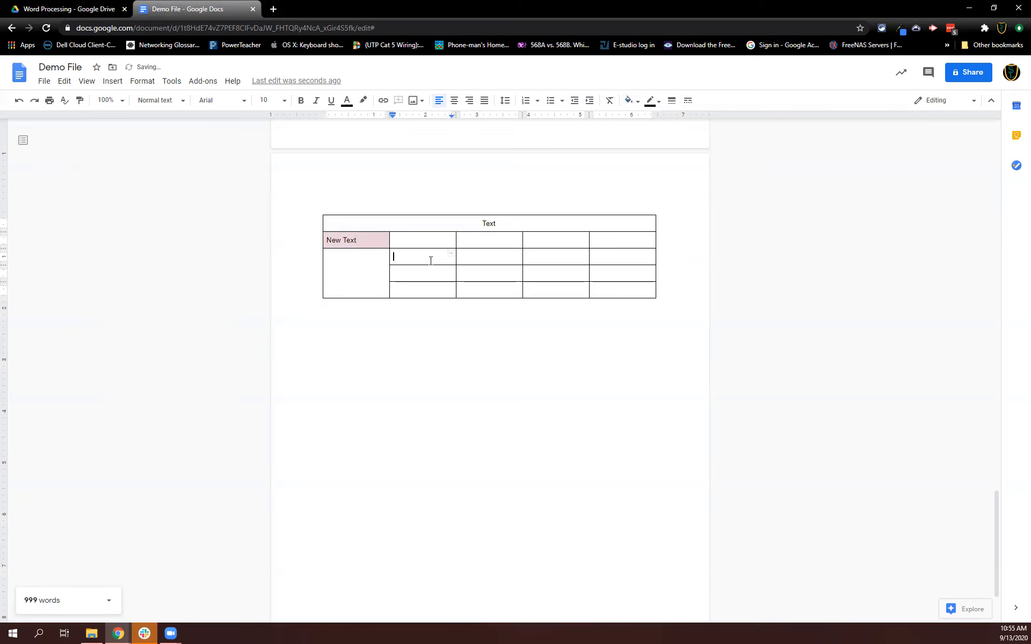
Shade the merged top row with a light red background.
{"action": "left_click", "coordinate": [365, 240]}
{"action": "left_click", "coordinate": [457, 226]}
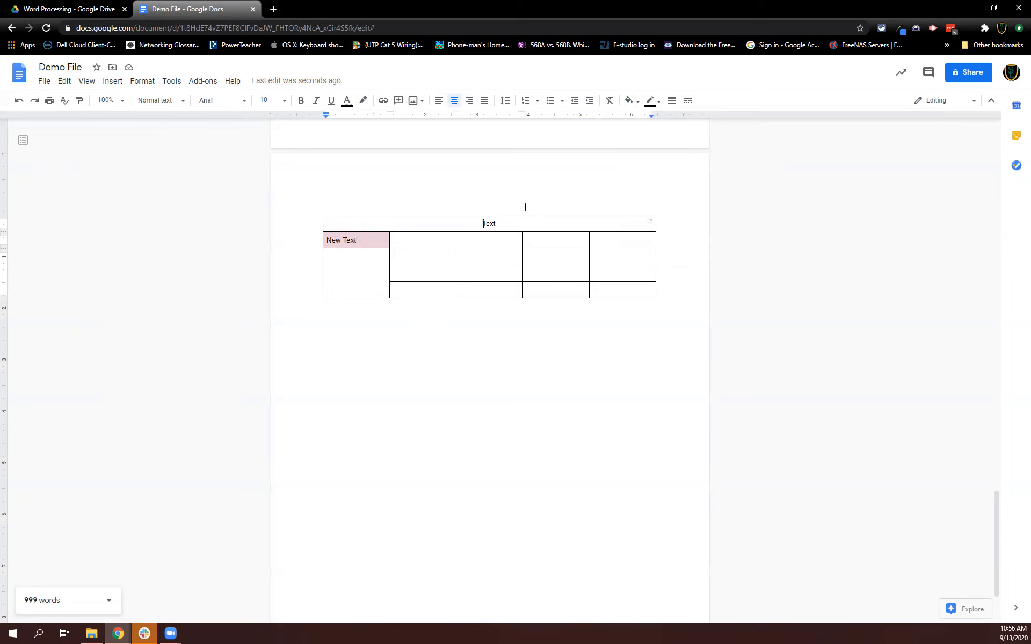
{"action": "left_click", "coordinate": [636, 102]}
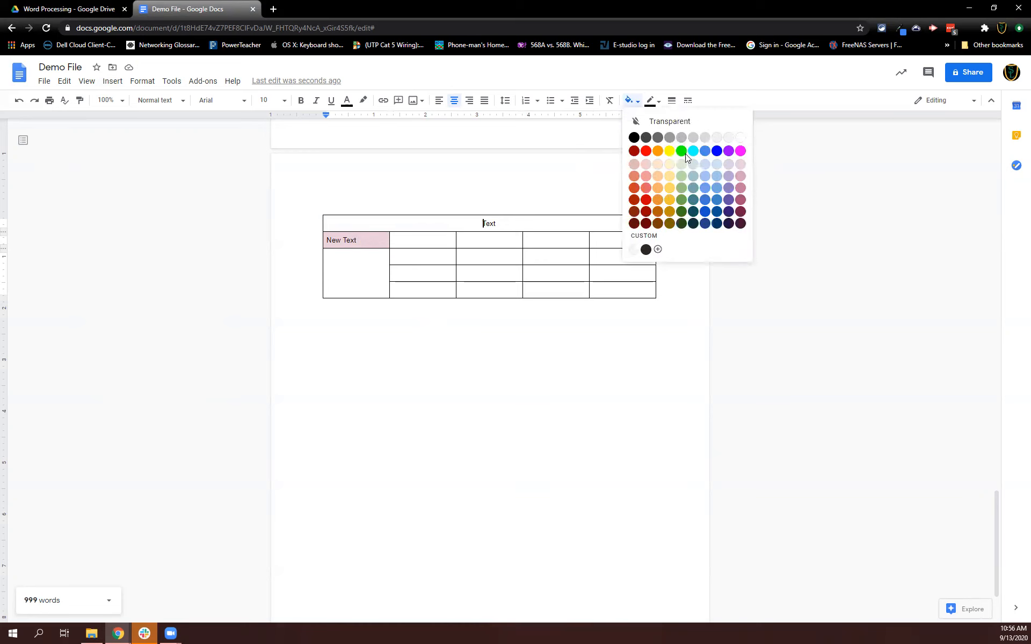
{"action": "left_click", "coordinate": [645, 188]}
{"action": "left_click_drag", "start_coordinate": [588, 288], "coordinate": [584, 293]}
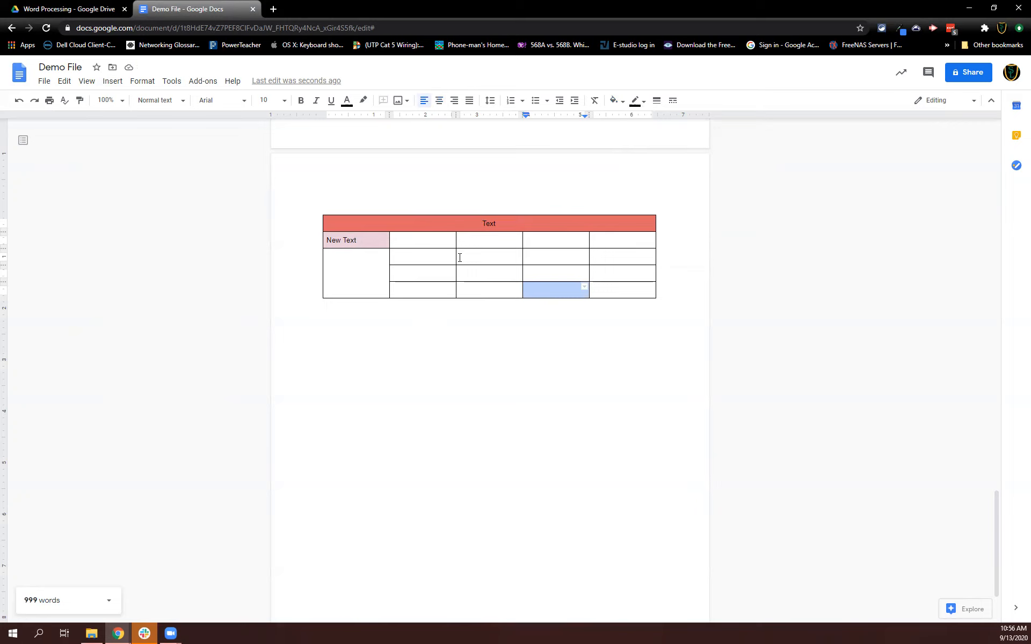
Shade the merged top row with a black background.
{"action": "left_click", "coordinate": [468, 224]}
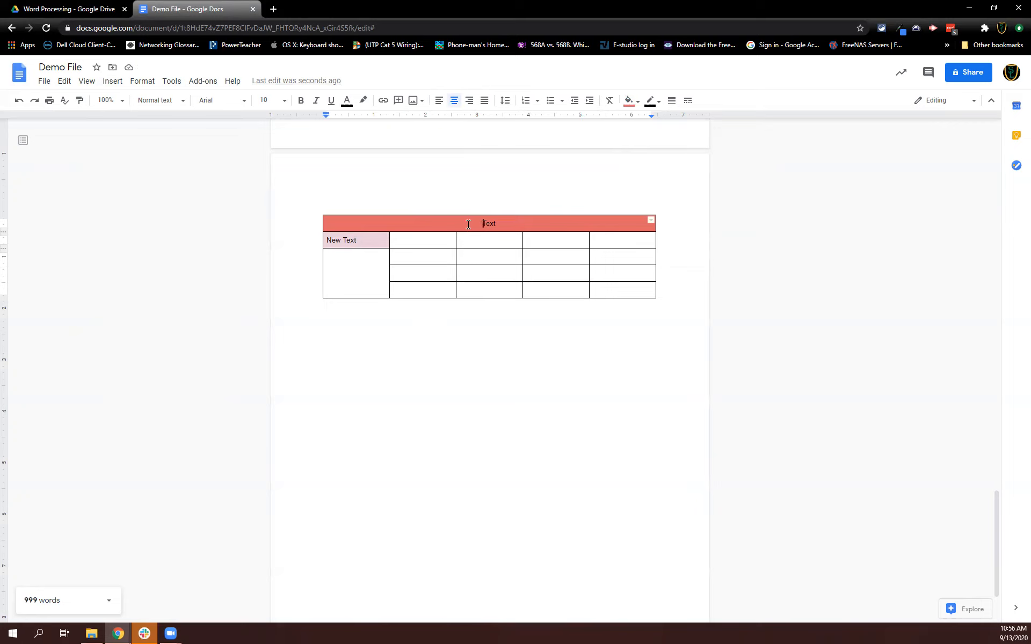
{"action": "left_click", "coordinate": [635, 102]}
{"action": "left_click", "coordinate": [634, 137]}
{"action": "left_click", "coordinate": [569, 346]}
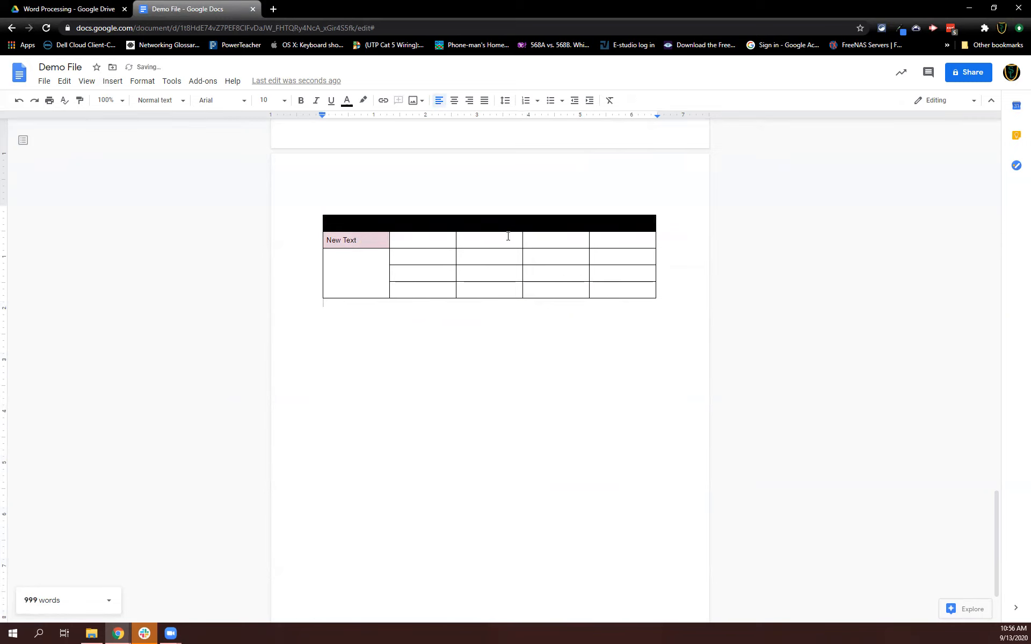
Change the top row's background to light red 2.
{"action": "double_click", "coordinate": [484, 223]}
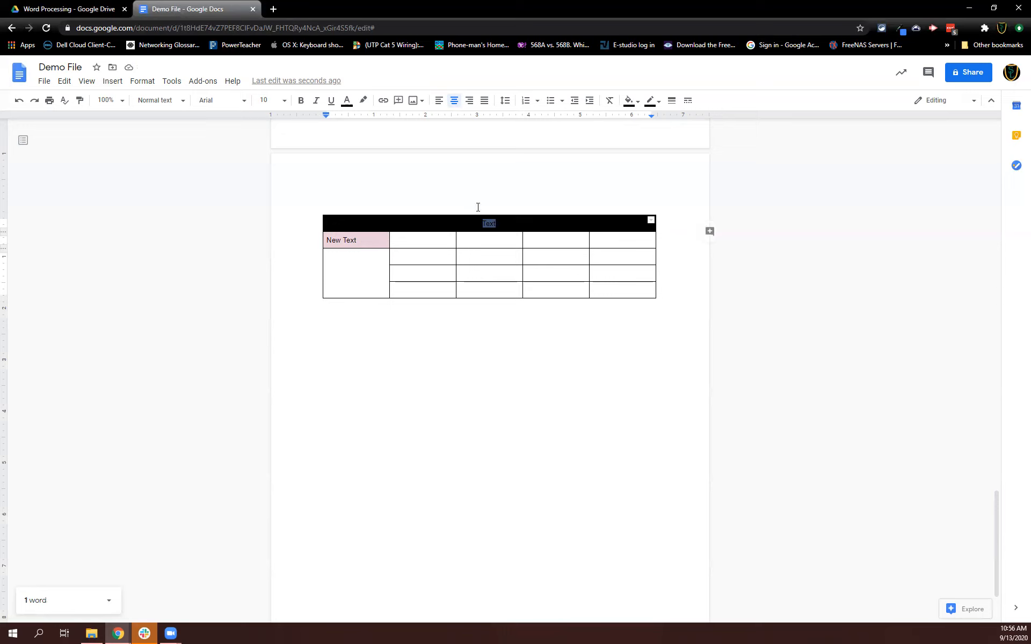
{"action": "left_click", "coordinate": [635, 103]}
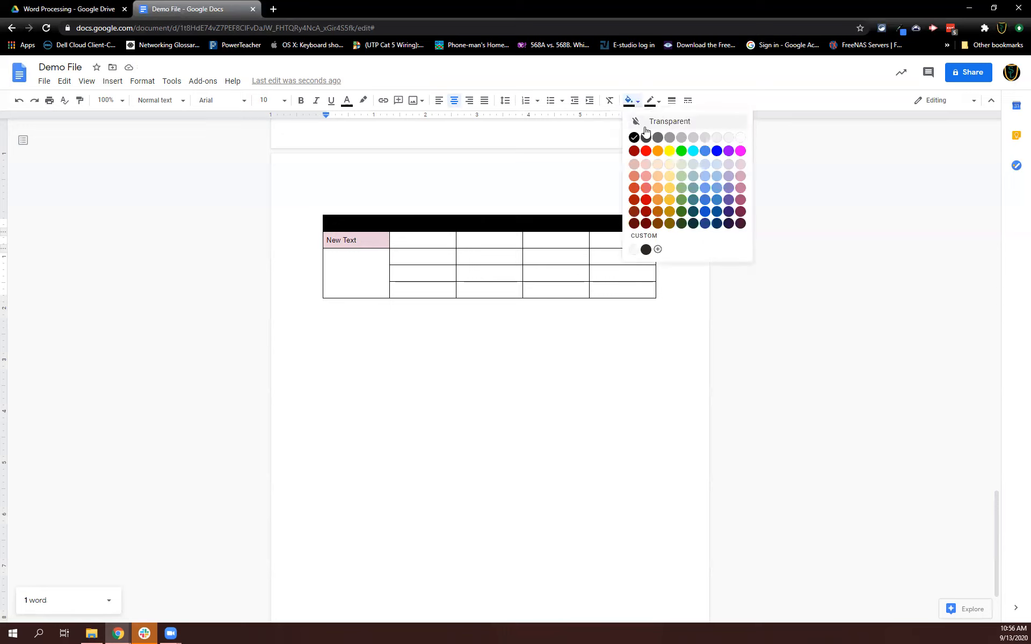
{"action": "left_click", "coordinate": [648, 170]}
{"action": "left_click", "coordinate": [633, 101]}
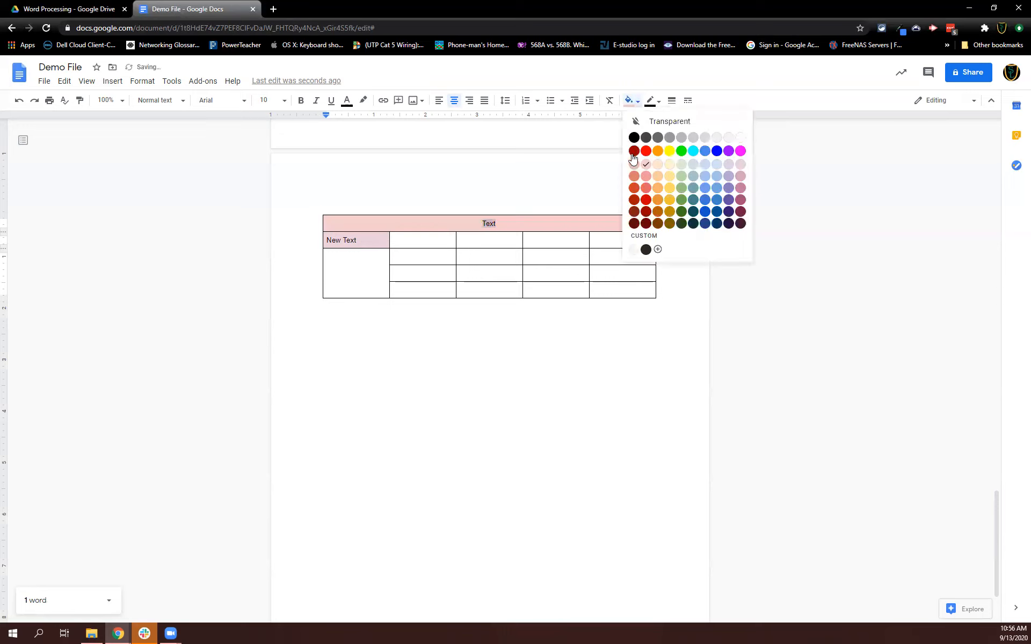
{"action": "left_click", "coordinate": [648, 182]}
{"action": "left_click", "coordinate": [603, 253]}
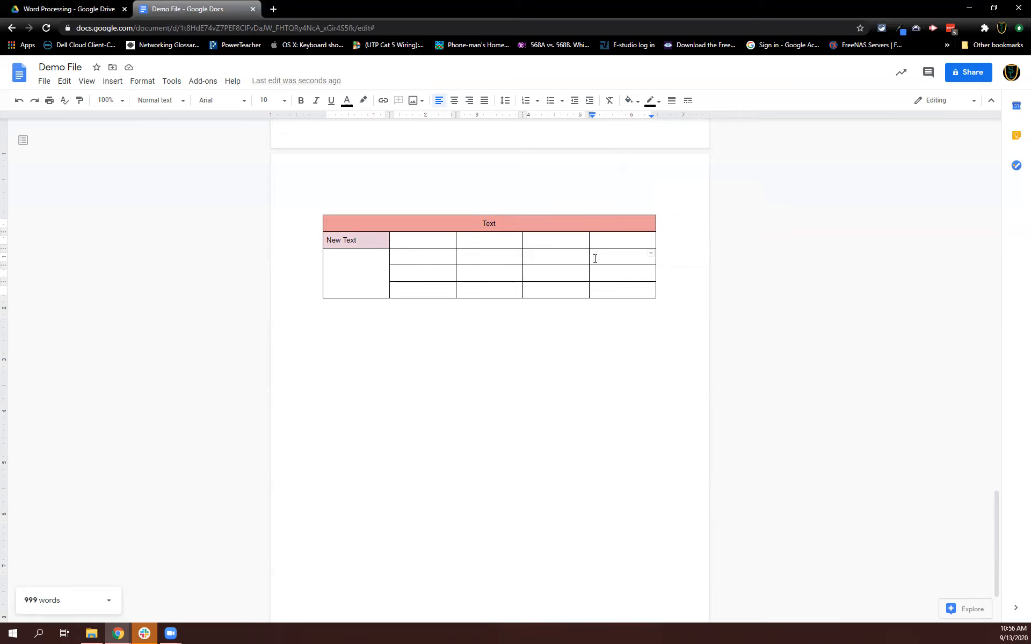
Insert a new row below the table's last row.
{"action": "left_click", "coordinate": [606, 291]}
{"action": "right_click", "coordinate": [604, 291]}
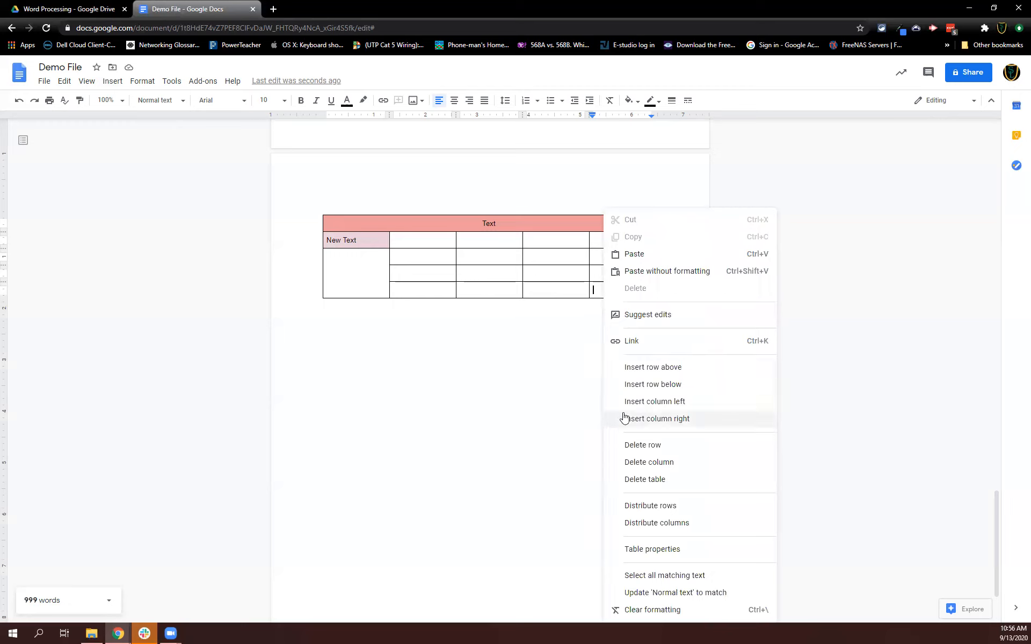
{"action": "left_click", "coordinate": [638, 385]}
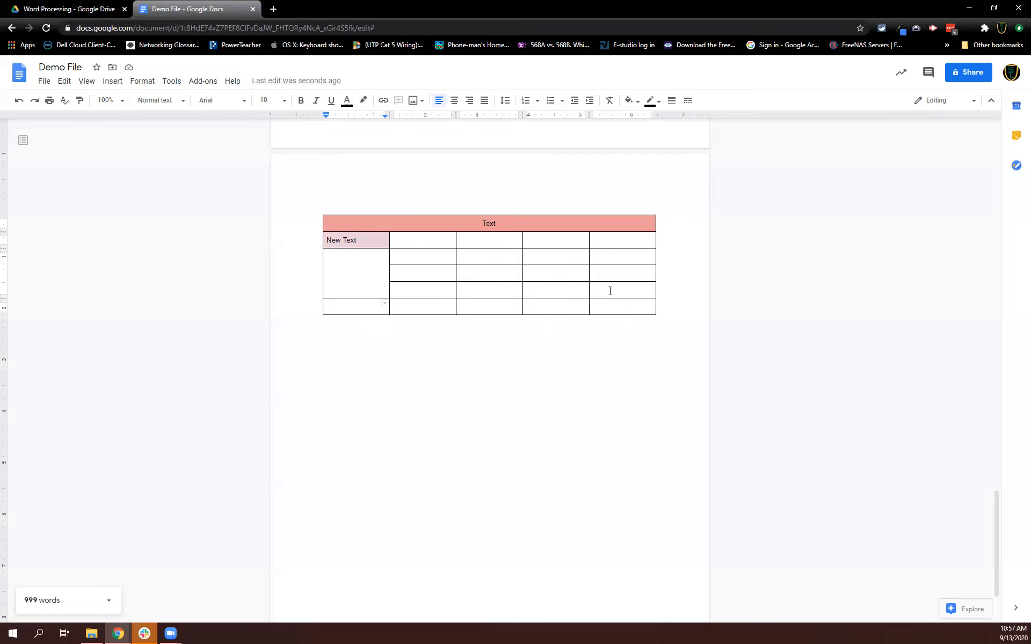
Insert a column to the left of the table's third column.
{"action": "right_click", "coordinate": [510, 292]}
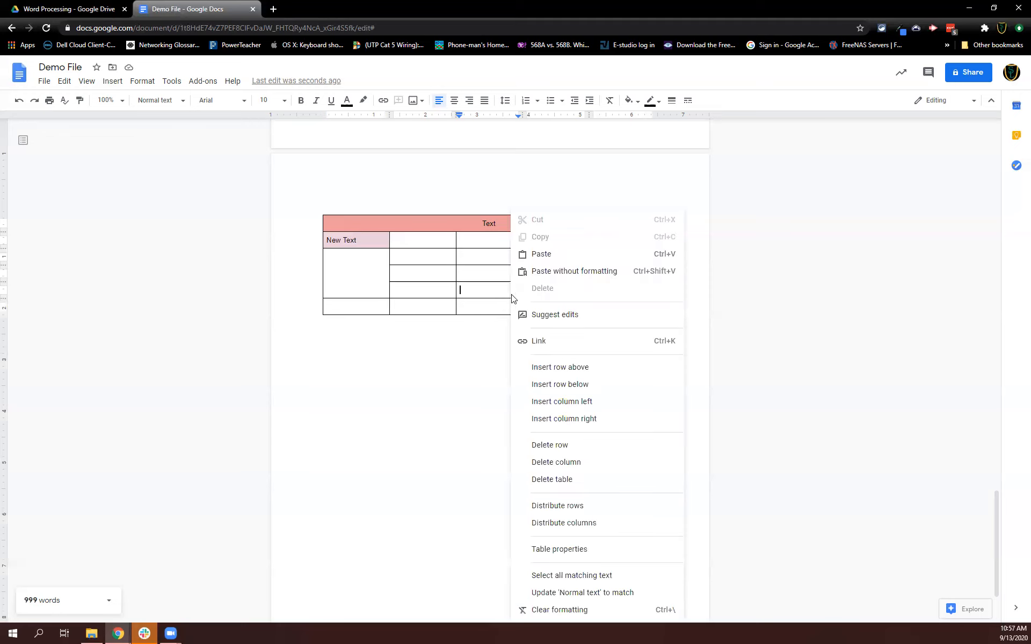
{"action": "left_click", "coordinate": [562, 402]}
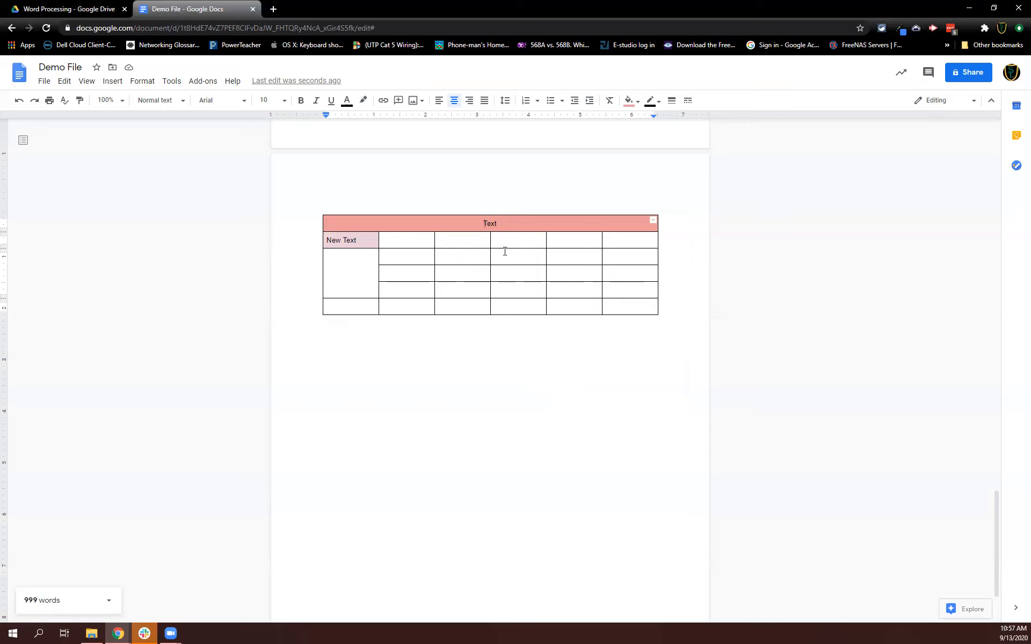
{"action": "left_click", "coordinate": [567, 239]}
{"action": "left_click", "coordinate": [568, 258]}
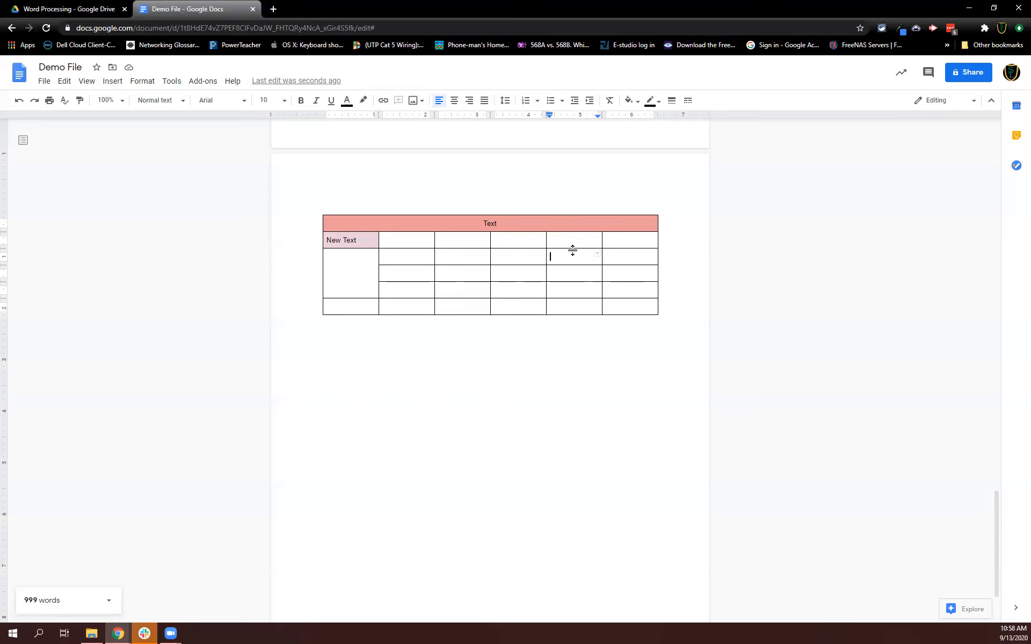
Select the left border of the fifth cell in the third row and make it dotted and 6pt wide.
{"action": "left_click", "coordinate": [599, 258]}
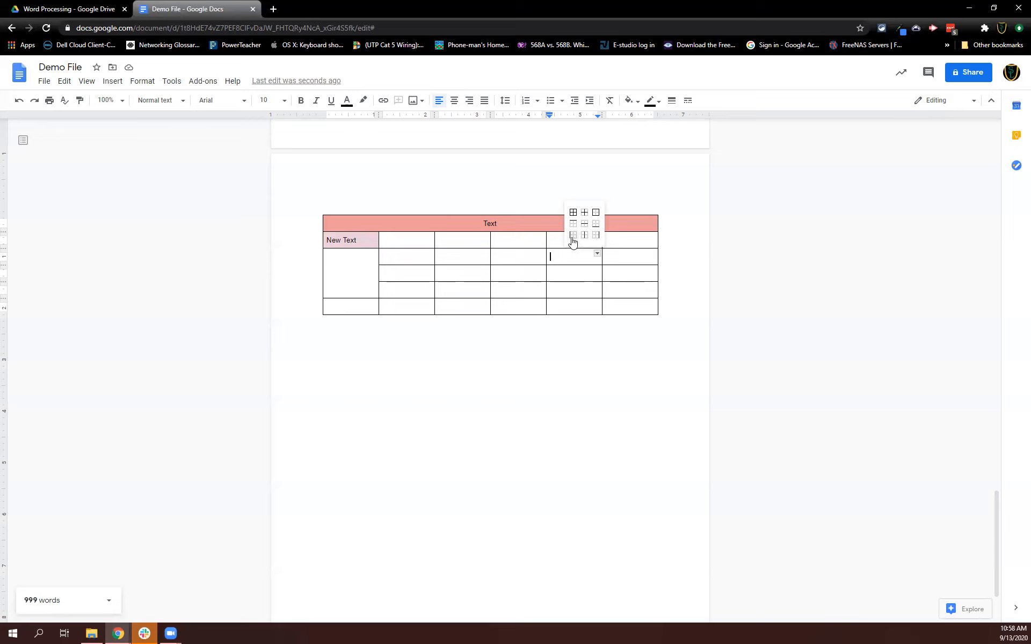
{"action": "left_click", "coordinate": [573, 236]}
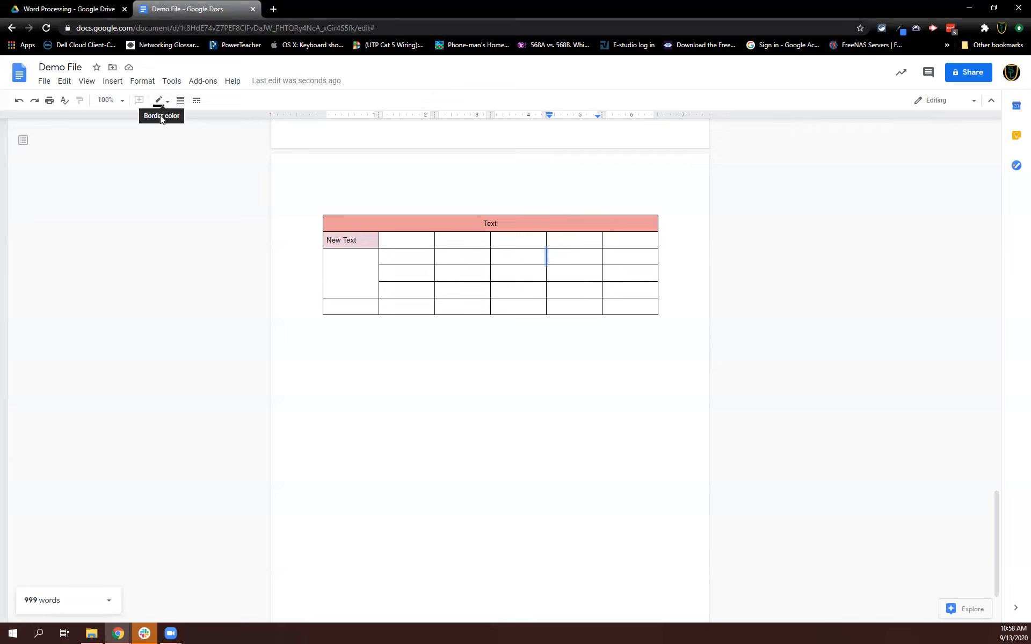
{"action": "left_click", "coordinate": [197, 101]}
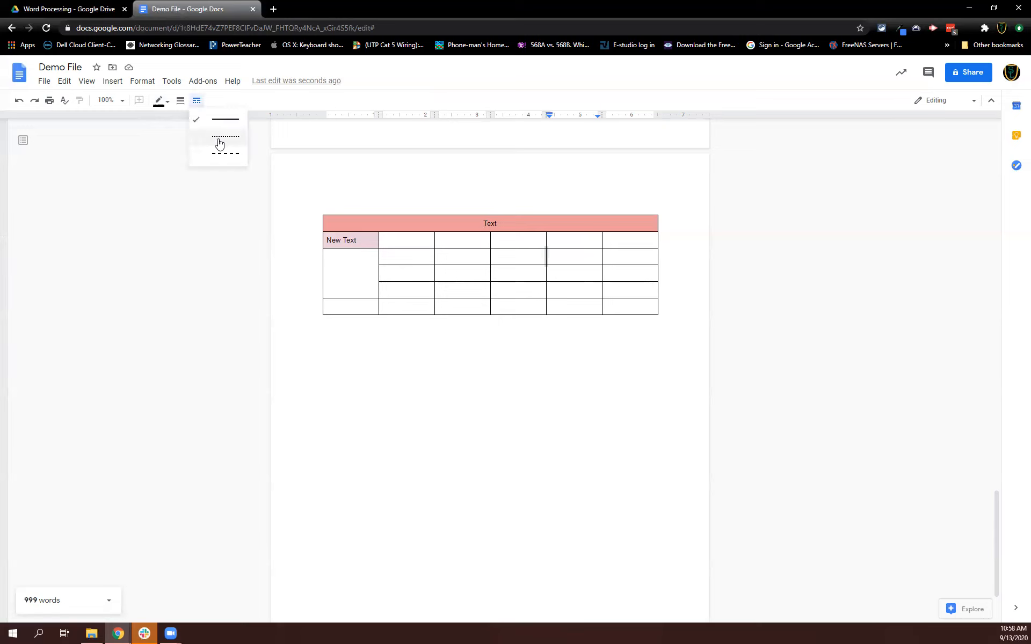
{"action": "left_click", "coordinate": [219, 141]}
{"action": "left_click", "coordinate": [181, 101]}
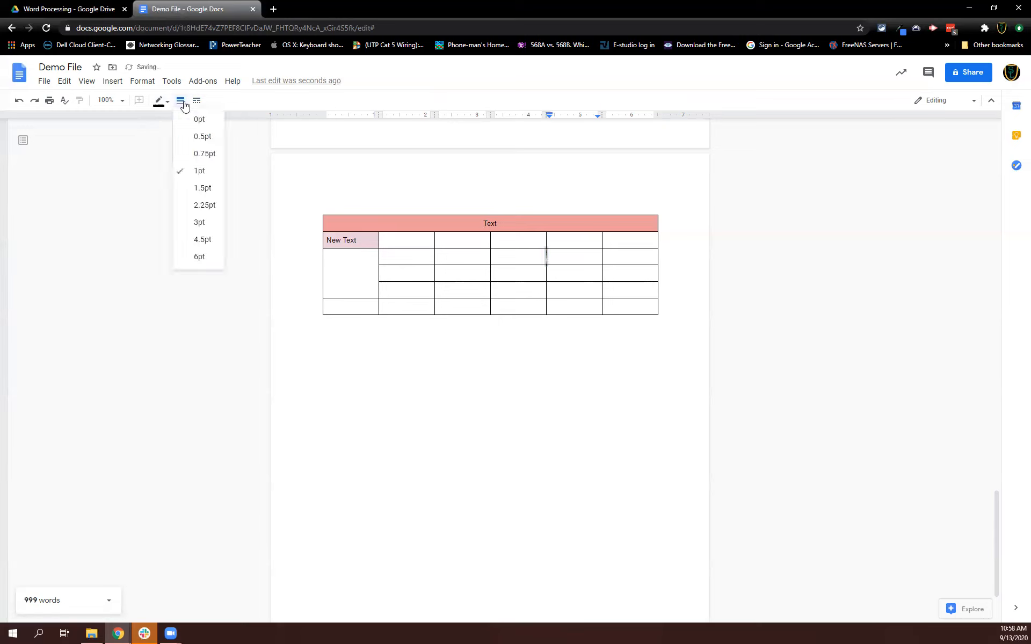
{"action": "left_click", "coordinate": [201, 258]}
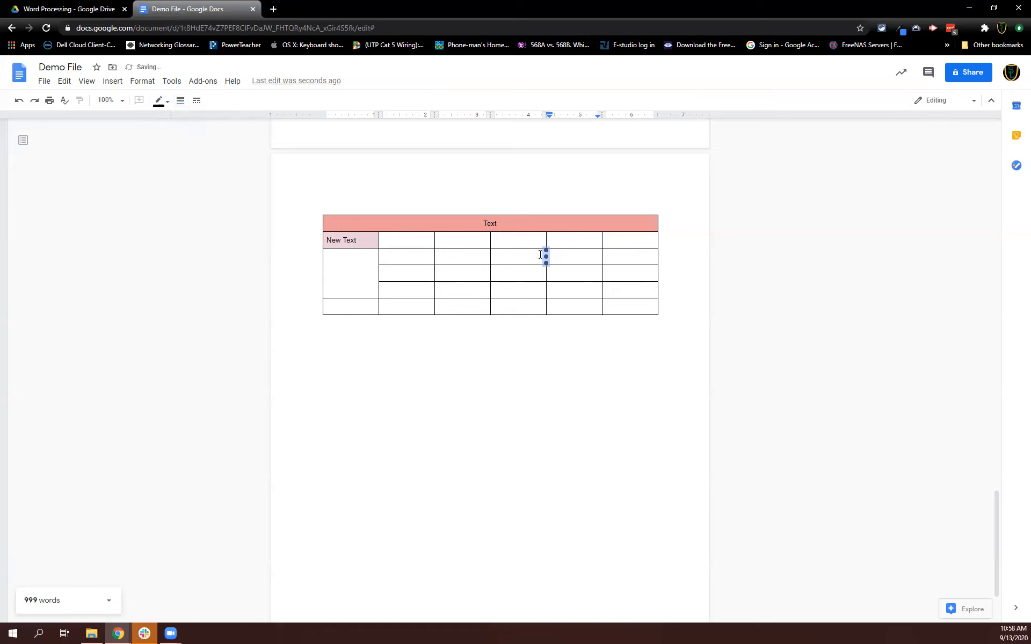
Color the selected dotted border magenta.
{"action": "left_click", "coordinate": [165, 101]}
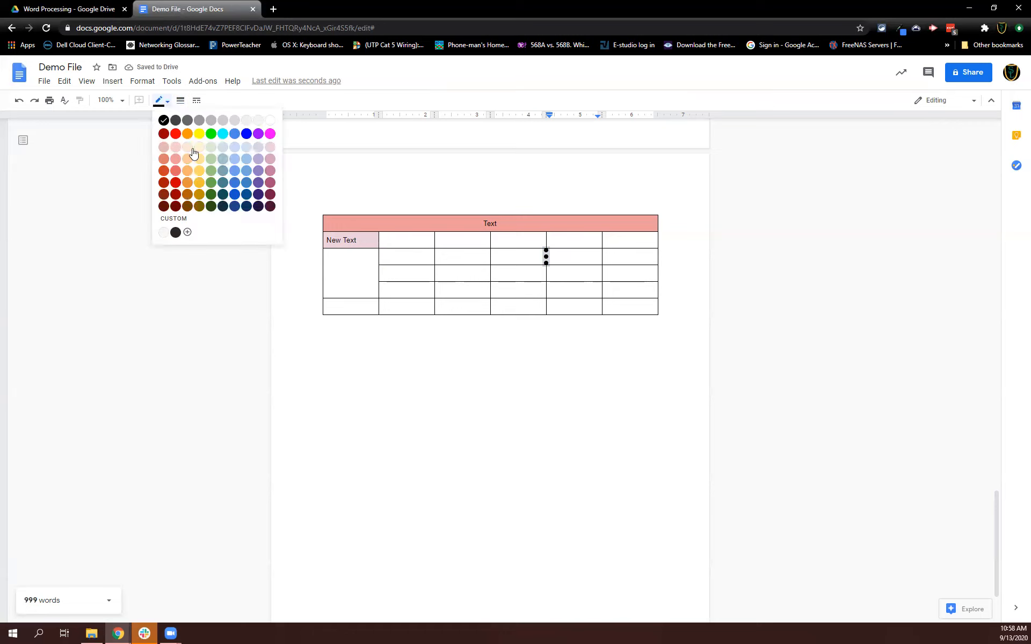
{"action": "left_click", "coordinate": [270, 134]}
{"action": "left_click", "coordinate": [574, 329]}
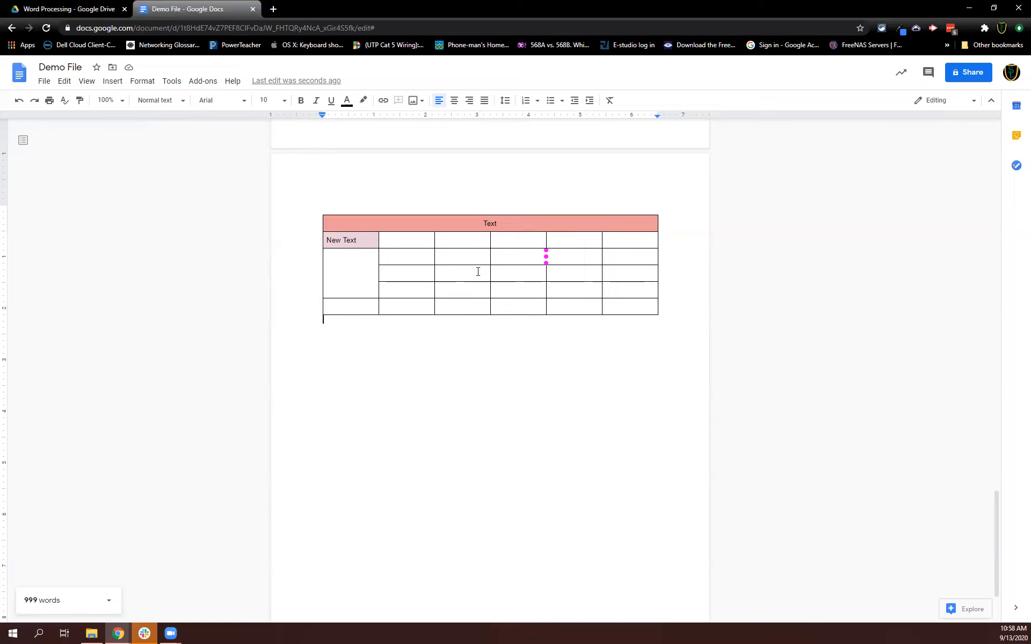
Select all of the table's borders and make them dashed and 3pt wide.
{"action": "left_click", "coordinate": [508, 255]}
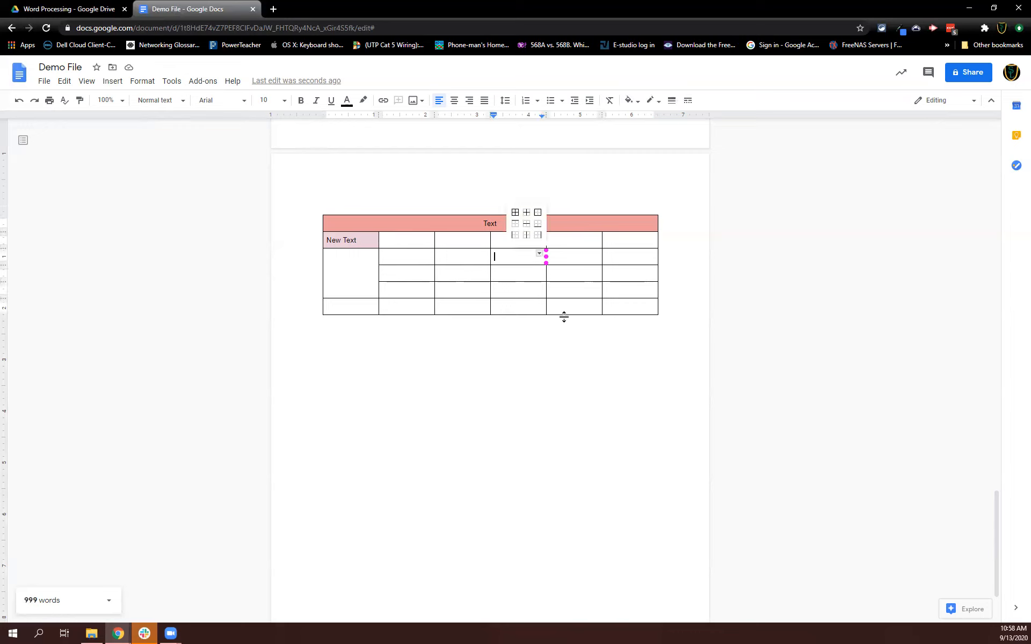
{"action": "left_click", "coordinate": [557, 342]}
{"action": "left_click_drag", "start_coordinate": [331, 221], "coordinate": [642, 307]}
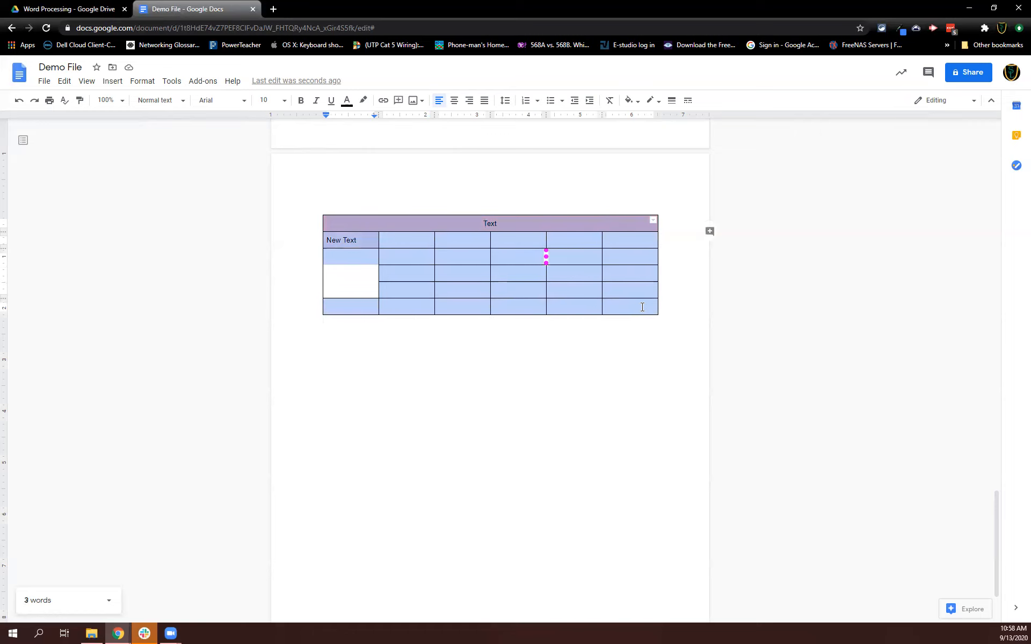
{"action": "left_click", "coordinate": [653, 223]}
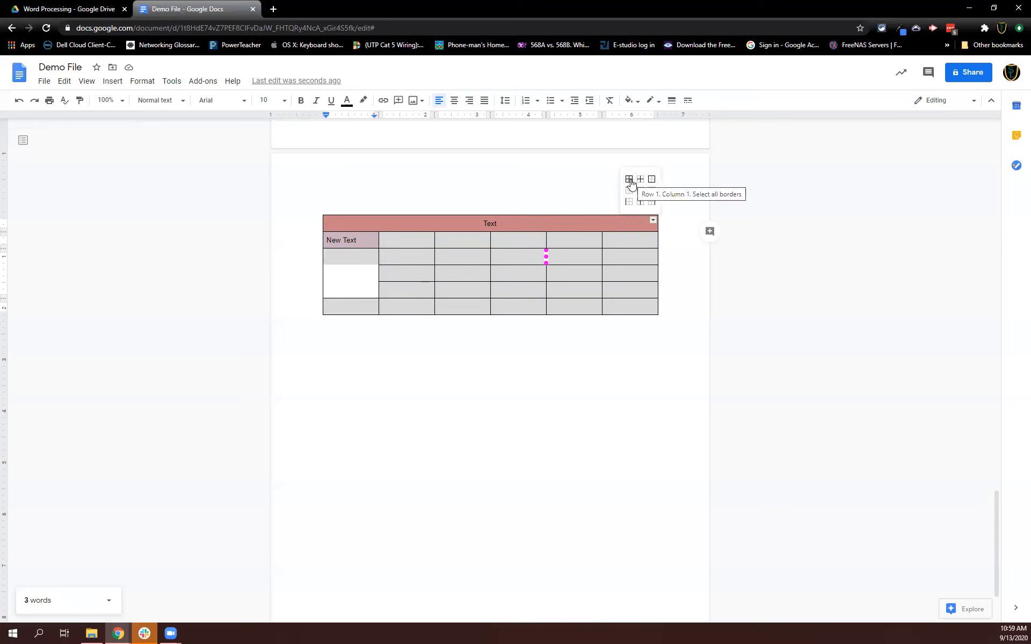
{"action": "left_click", "coordinate": [628, 179]}
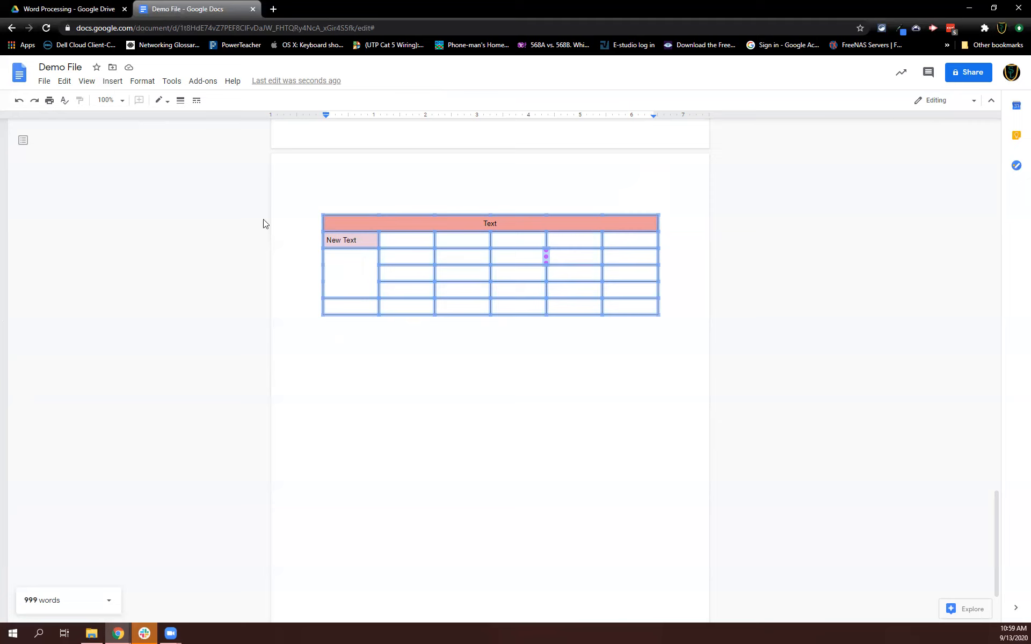
{"action": "left_click", "coordinate": [196, 100]}
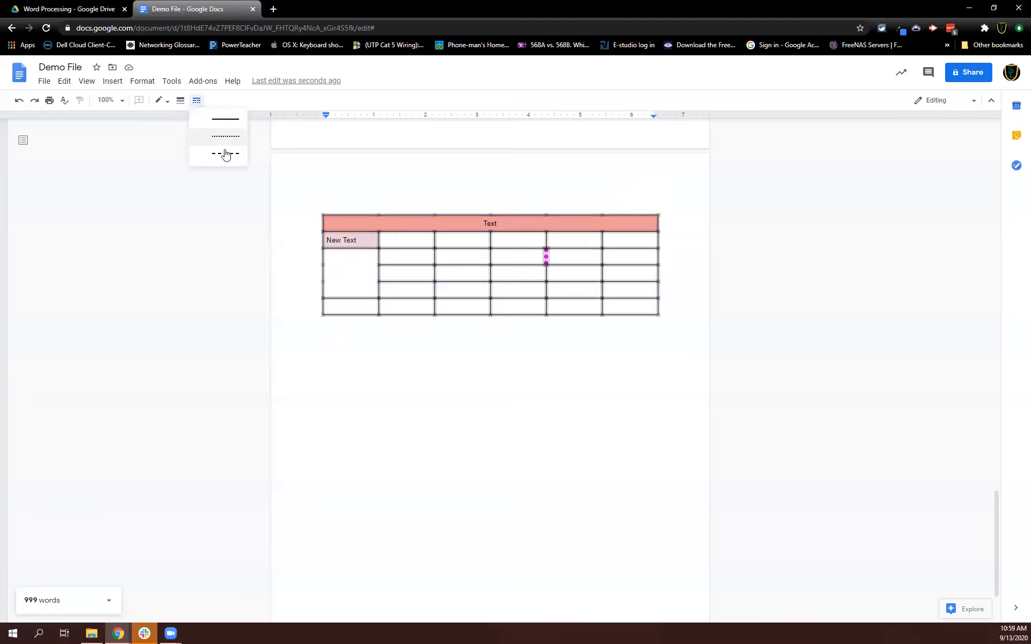
{"action": "left_click", "coordinate": [226, 154]}
{"action": "left_click", "coordinate": [181, 100]}
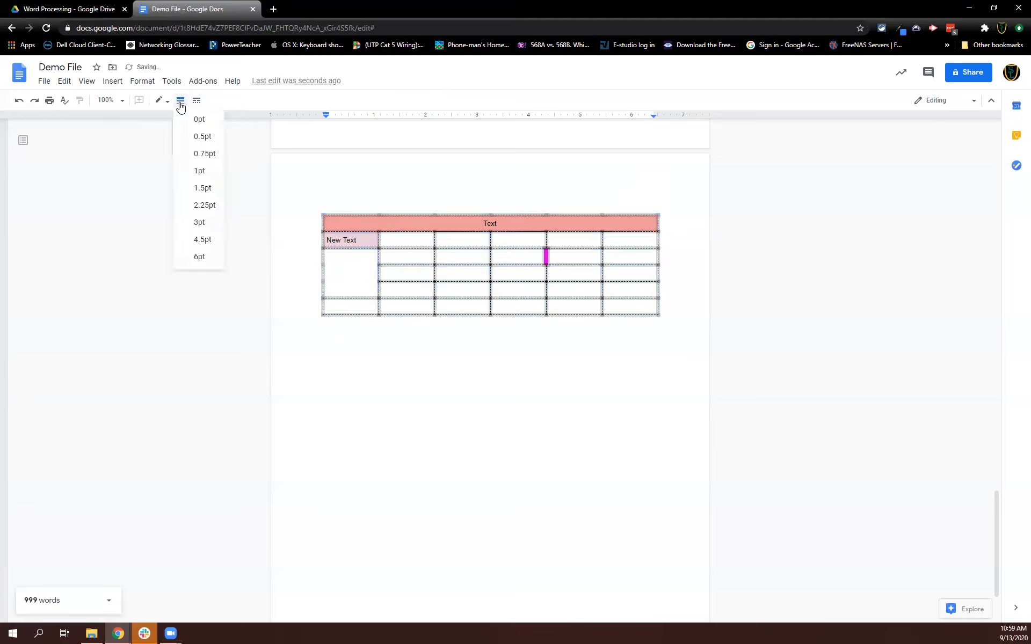
{"action": "left_click", "coordinate": [211, 224]}
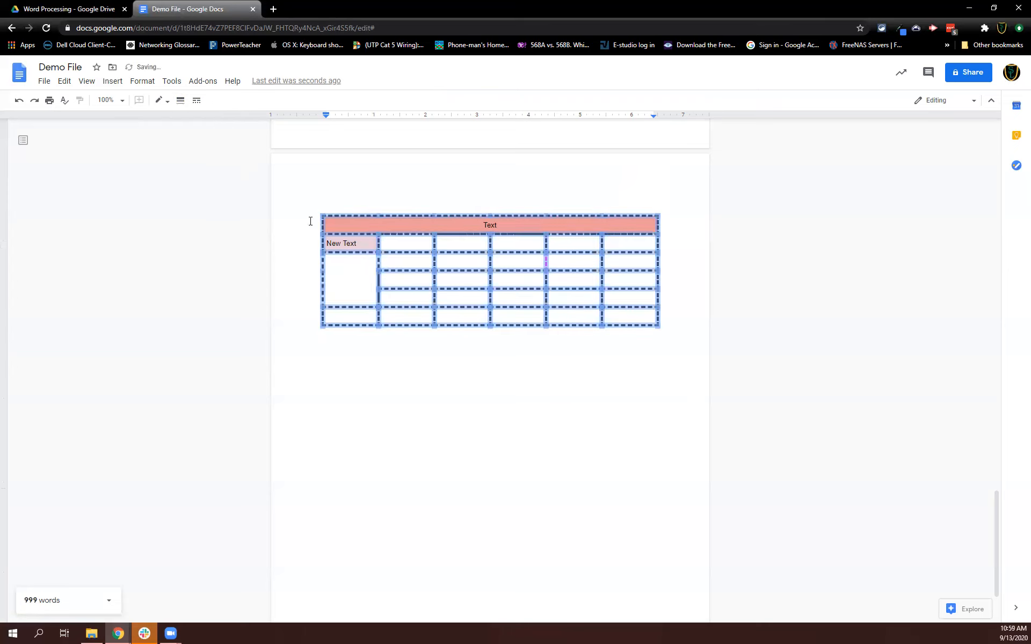
Change the color of all the table's borders to yellow.
{"action": "left_click", "coordinate": [160, 101]}
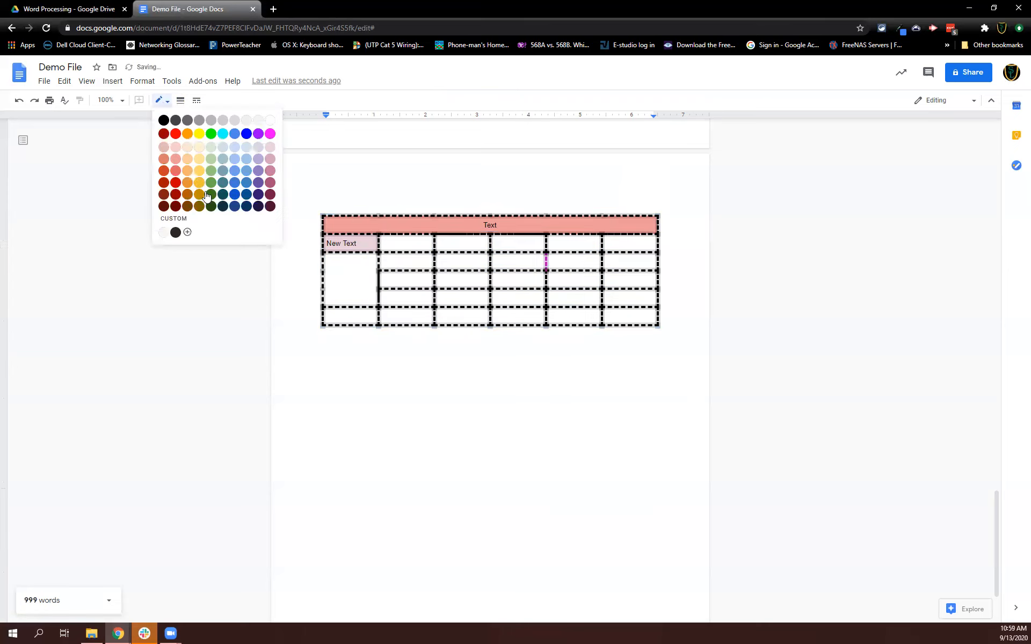
{"action": "left_click", "coordinate": [199, 135]}
{"action": "left_click", "coordinate": [470, 379]}
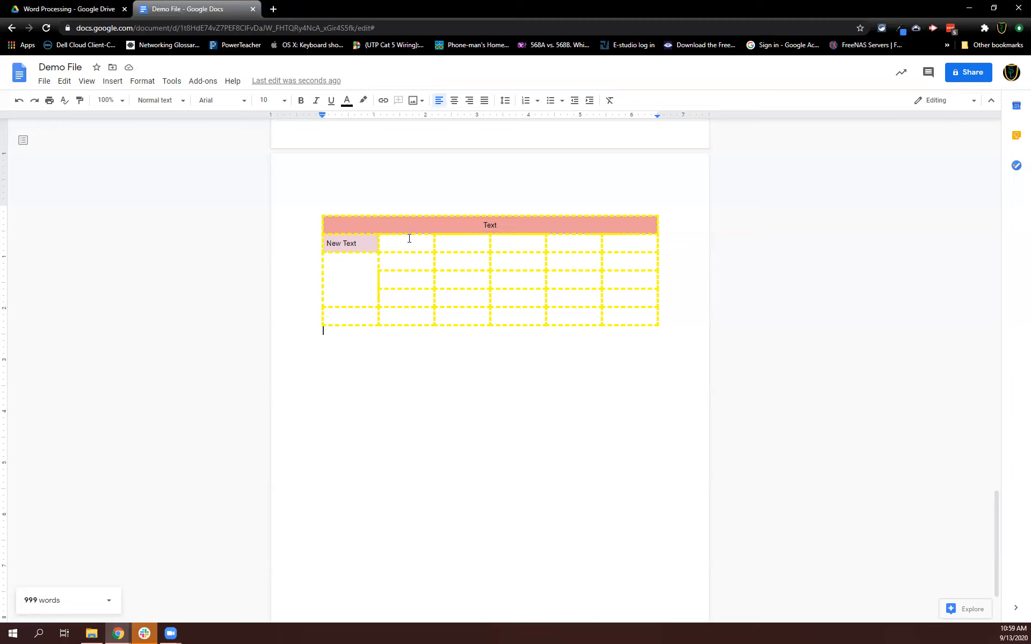
Select the table's inner borders and color them red.
{"action": "left_click_drag", "start_coordinate": [486, 228], "coordinate": [623, 311]}
{"action": "left_click", "coordinate": [652, 221]}
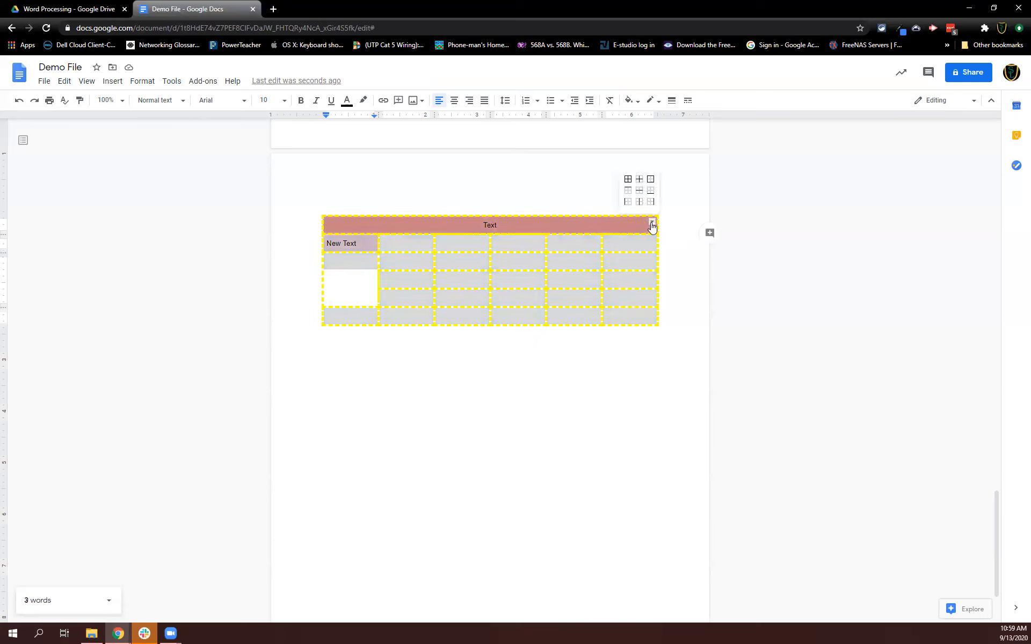
{"action": "left_click", "coordinate": [639, 180]}
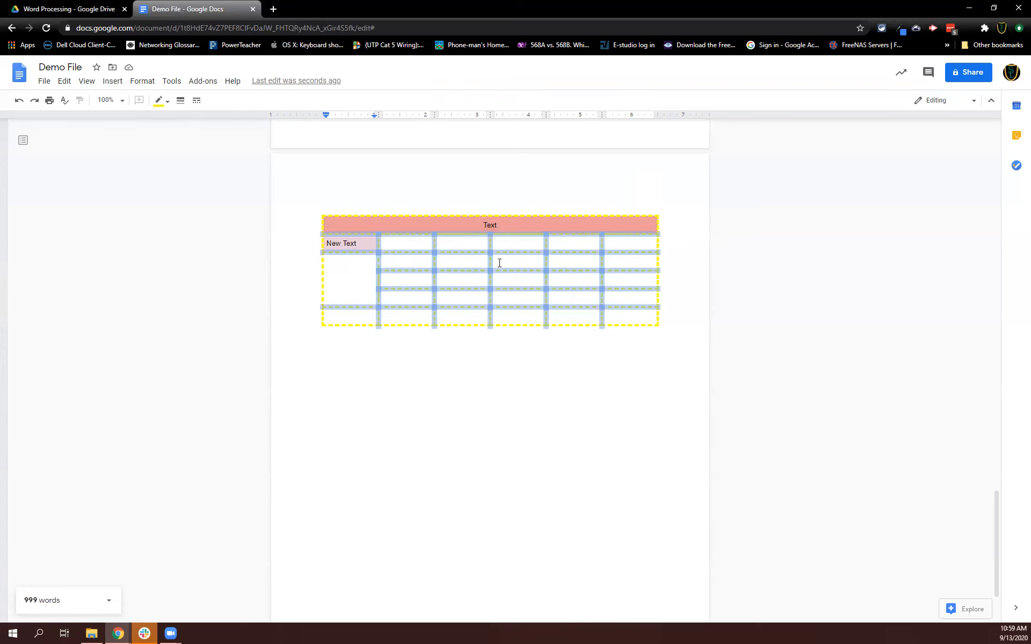
{"action": "left_click", "coordinate": [159, 100]}
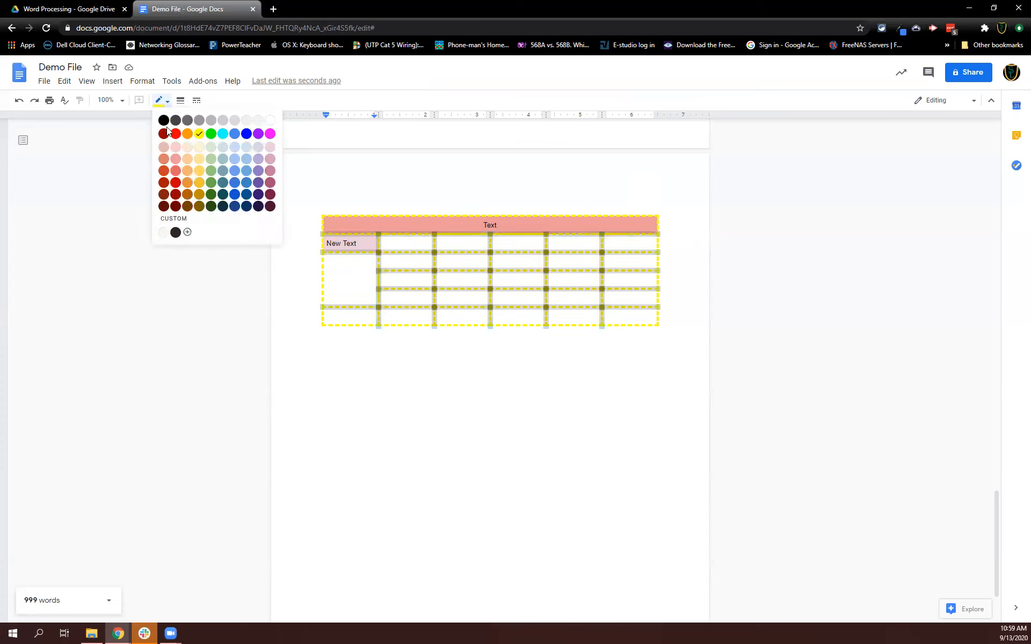
{"action": "left_click", "coordinate": [176, 135]}
{"action": "left_click", "coordinate": [506, 398]}
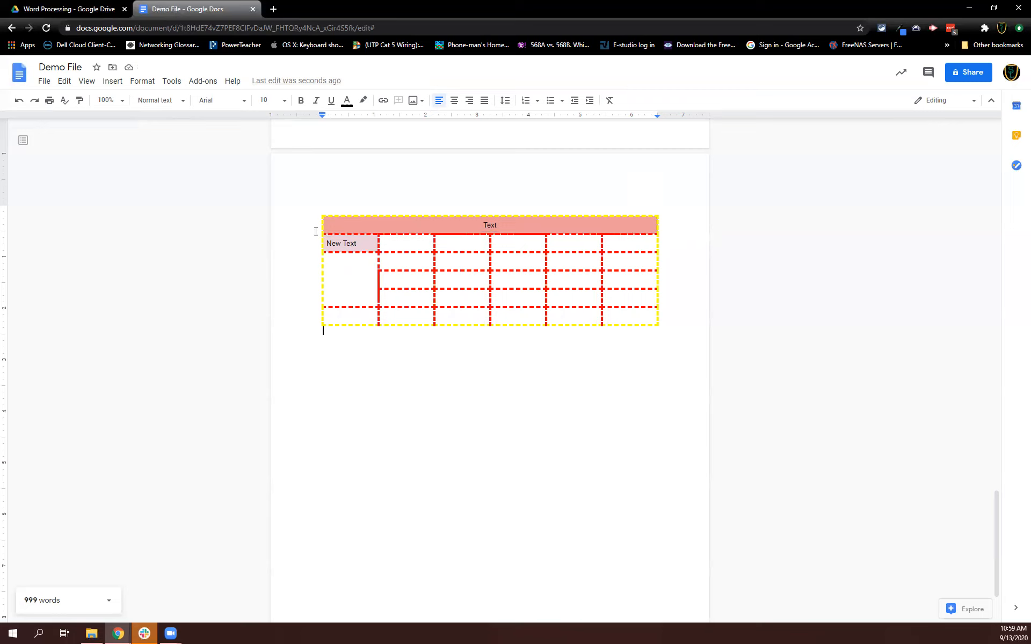
Select the table's outer borders and color them blue.
{"action": "left_click_drag", "start_coordinate": [379, 233], "coordinate": [651, 227]}
{"action": "left_click", "coordinate": [651, 223]}
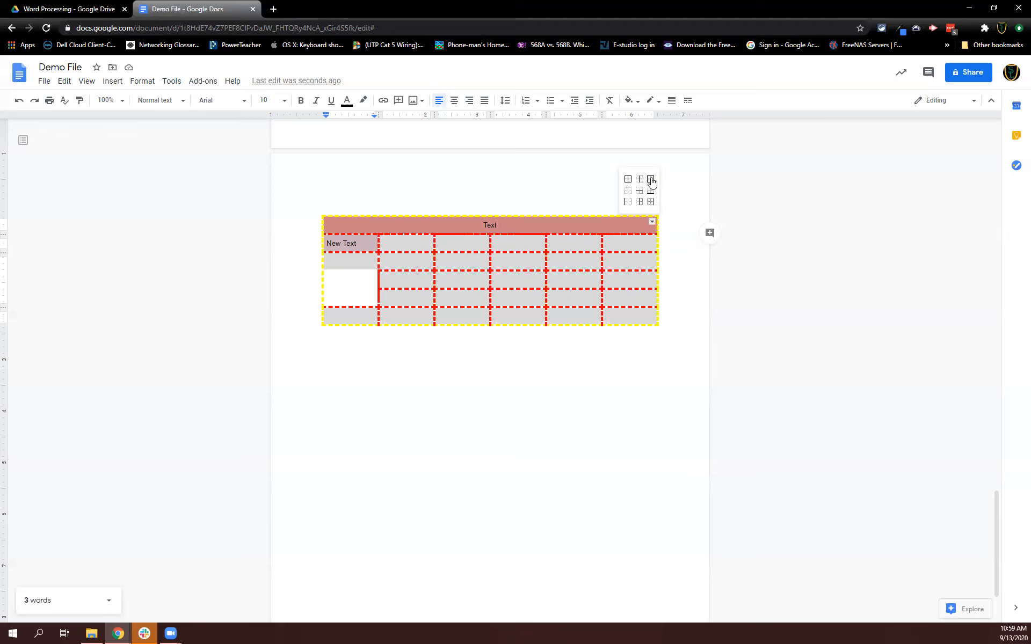
{"action": "left_click", "coordinate": [651, 183]}
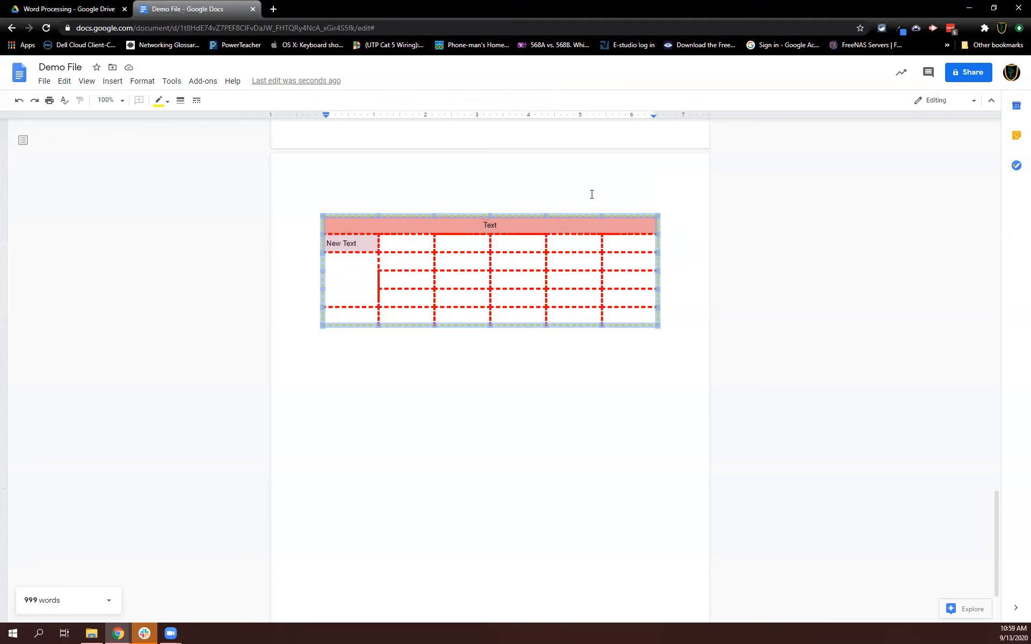
{"action": "left_click", "coordinate": [159, 101]}
{"action": "left_click", "coordinate": [246, 133]}
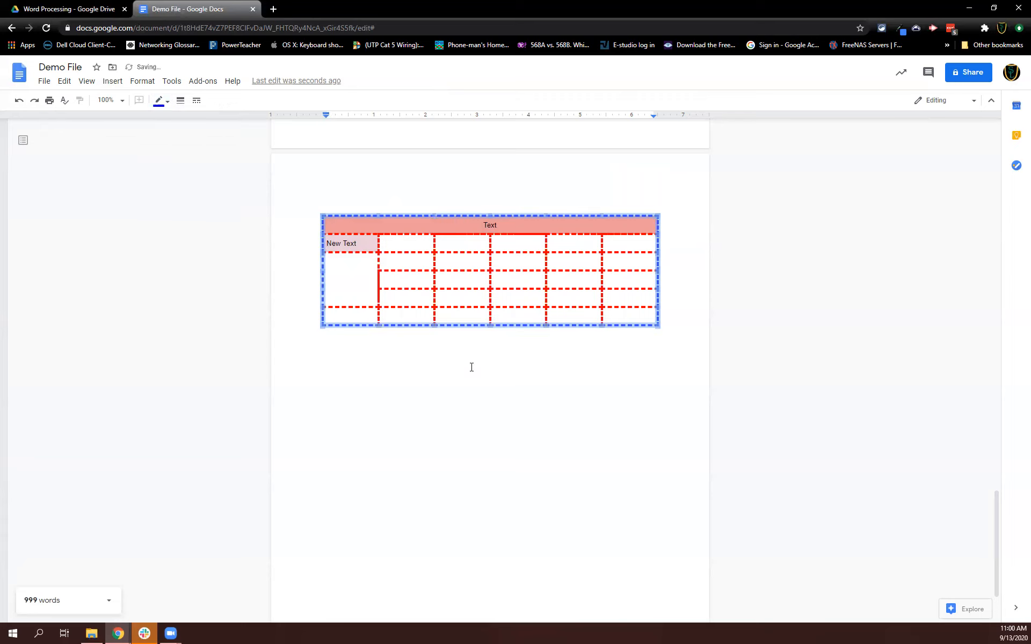
{"action": "left_click", "coordinate": [486, 380]}
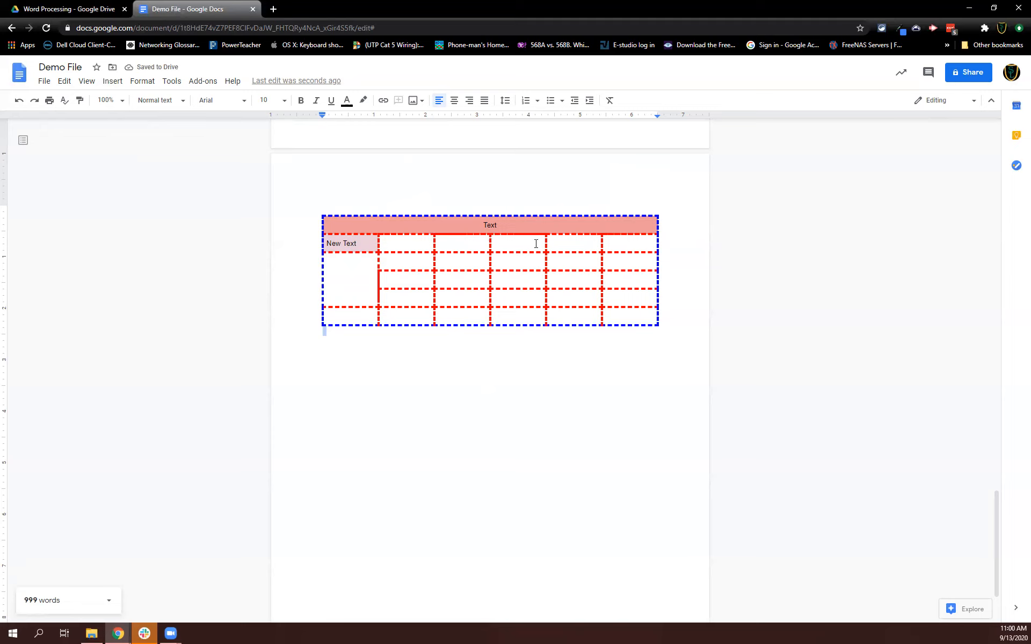
{"action": "left_click_drag", "start_coordinate": [333, 225], "coordinate": [628, 297]}
{"action": "left_click", "coordinate": [651, 222]}
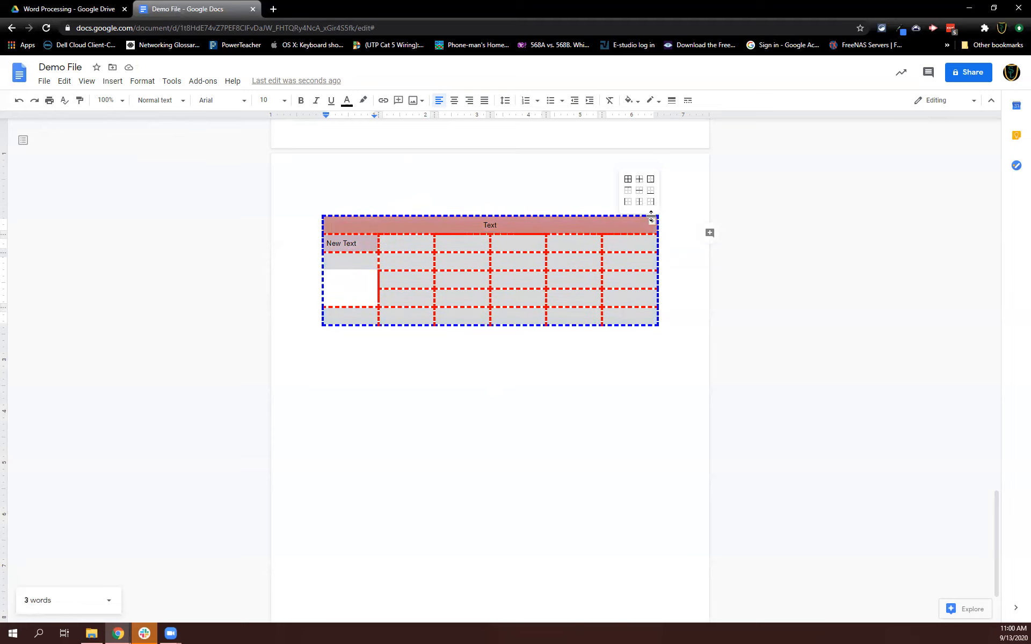
{"action": "left_click", "coordinate": [638, 192]}
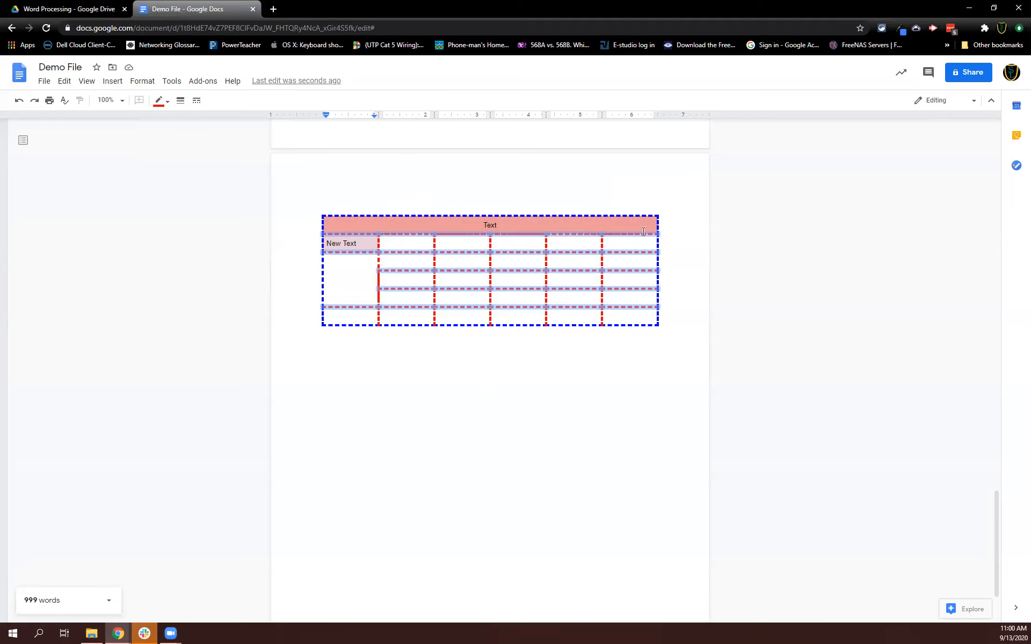
{"action": "left_click_drag", "start_coordinate": [352, 224], "coordinate": [642, 318]}
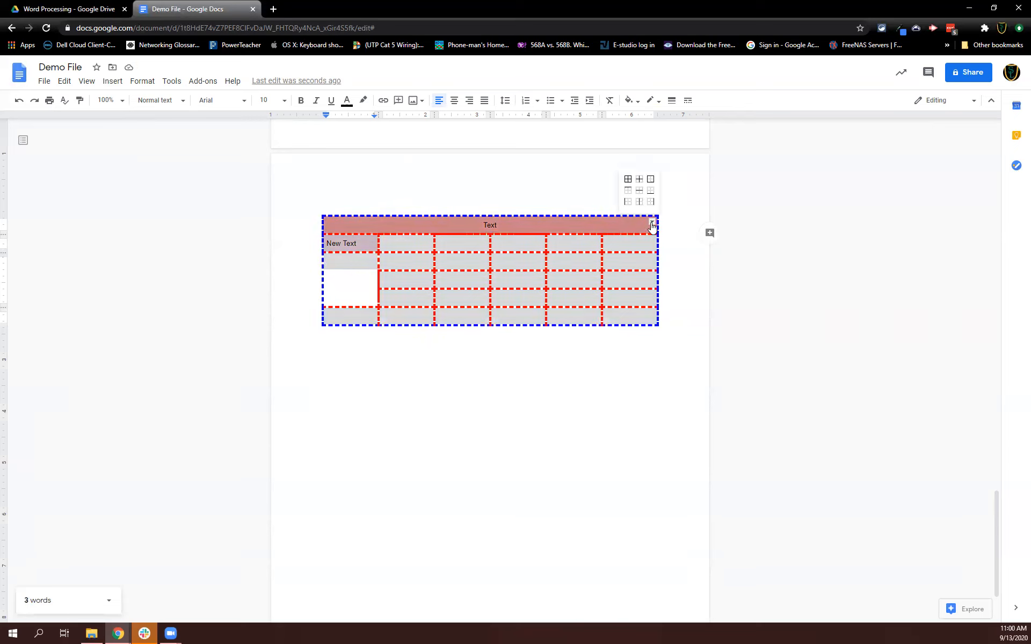
{"action": "left_click", "coordinate": [340, 376]}
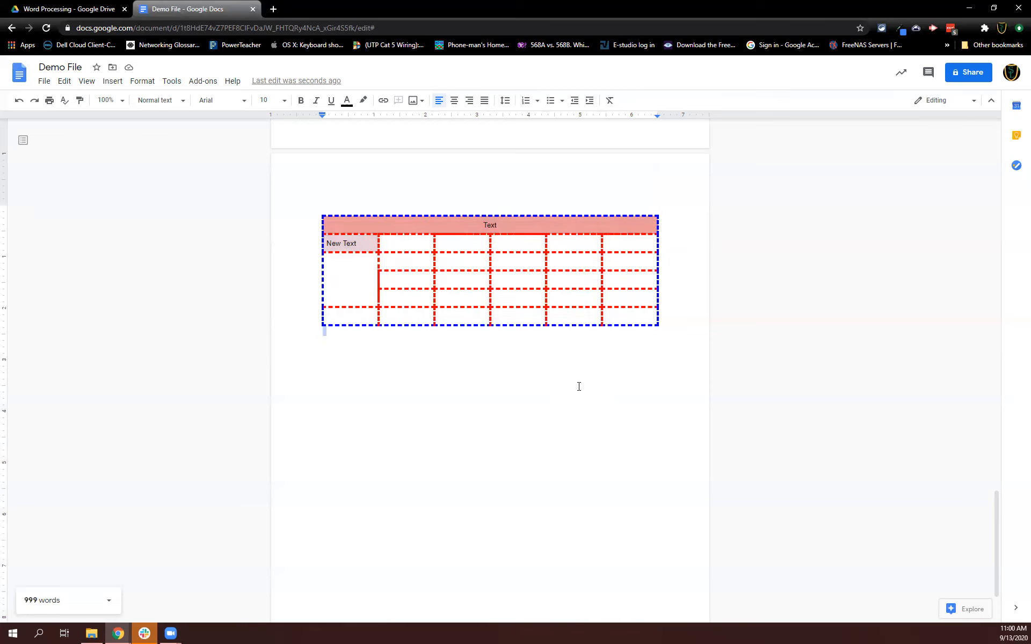